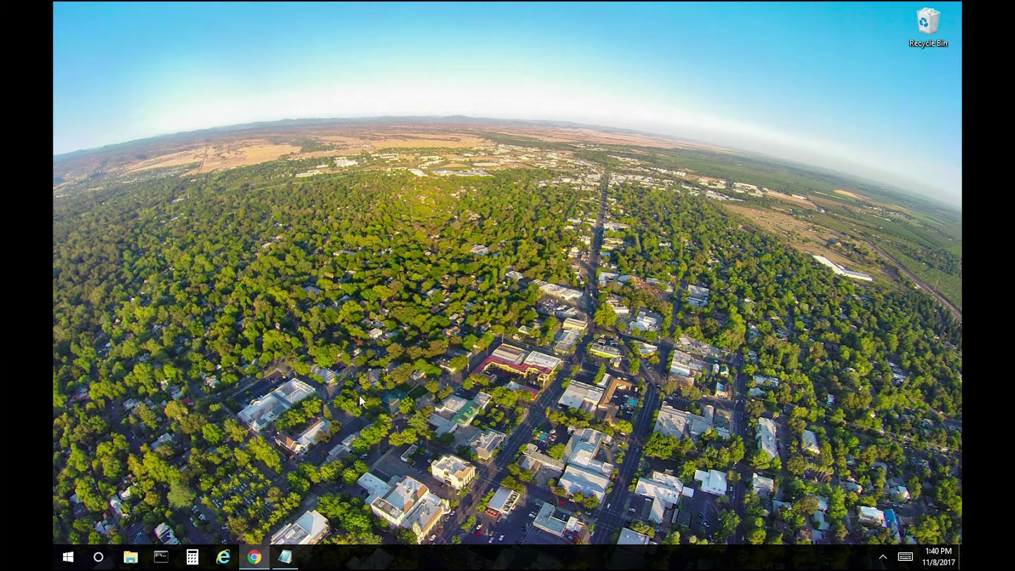
Step: Bring up the Ricoh MP C4503SP driver page for Windows 10 (x64) and scroll to its driver list
left_click(285, 556)
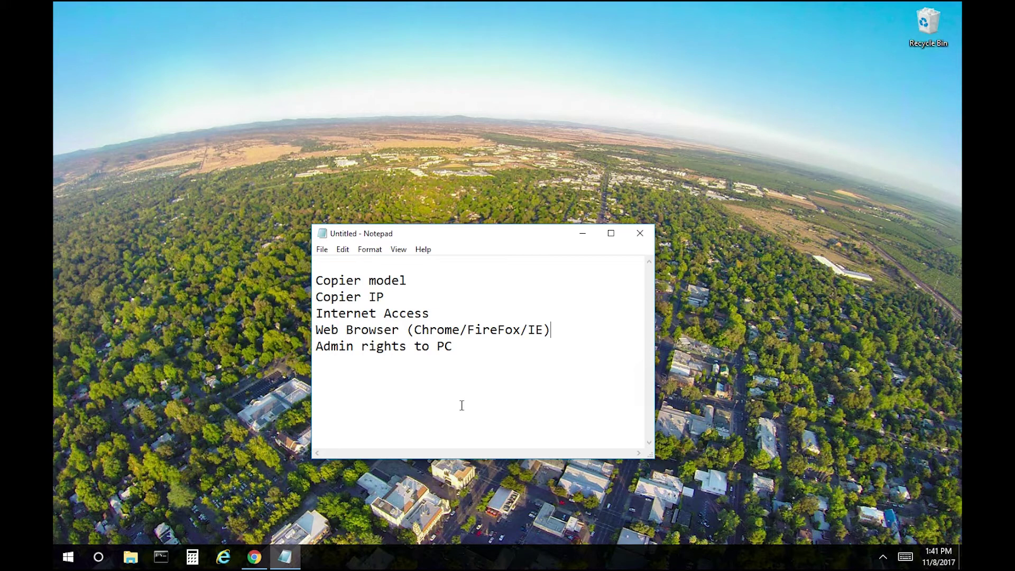
left_click(583, 233)
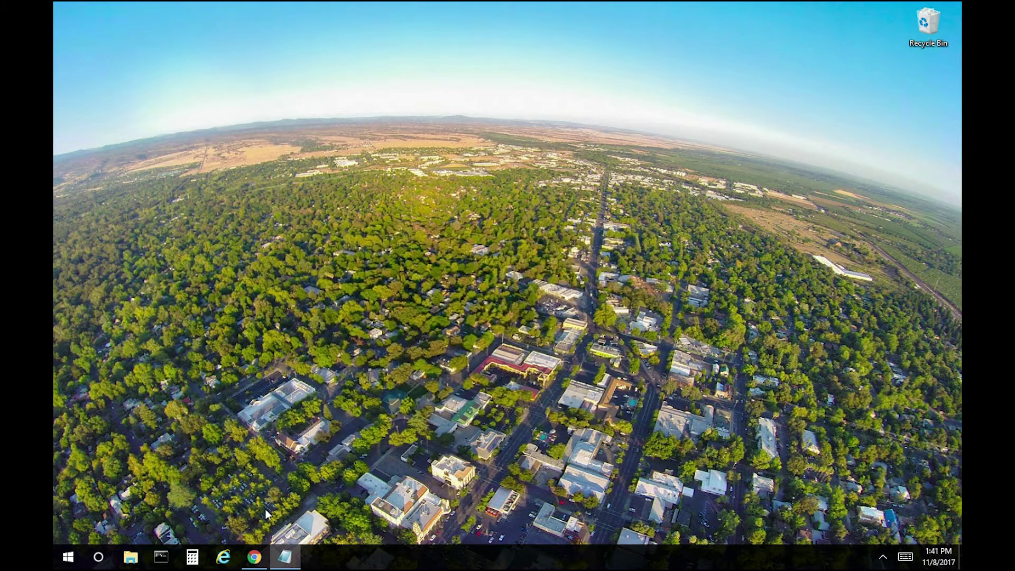
left_click(254, 557)
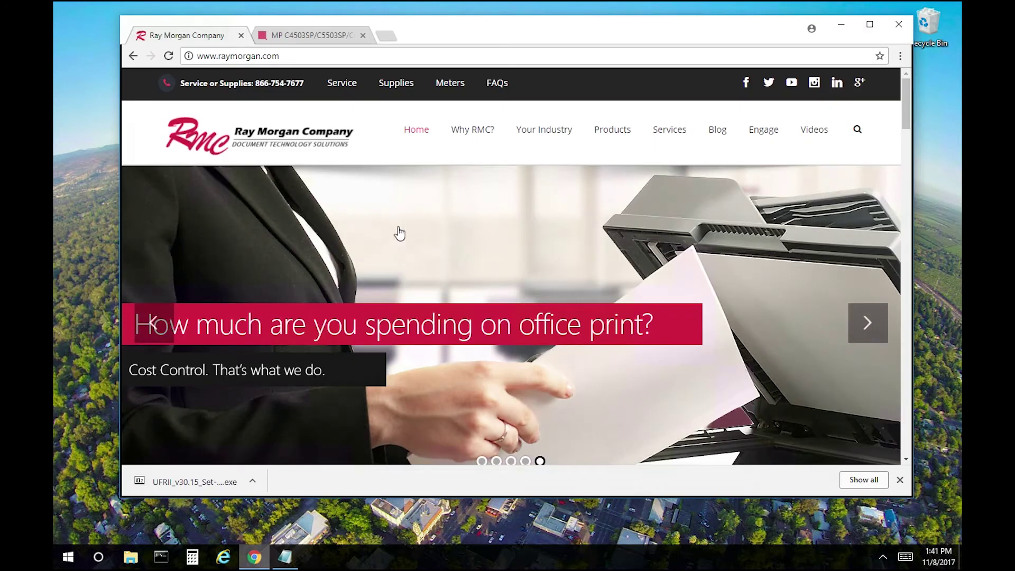
left_click(299, 37)
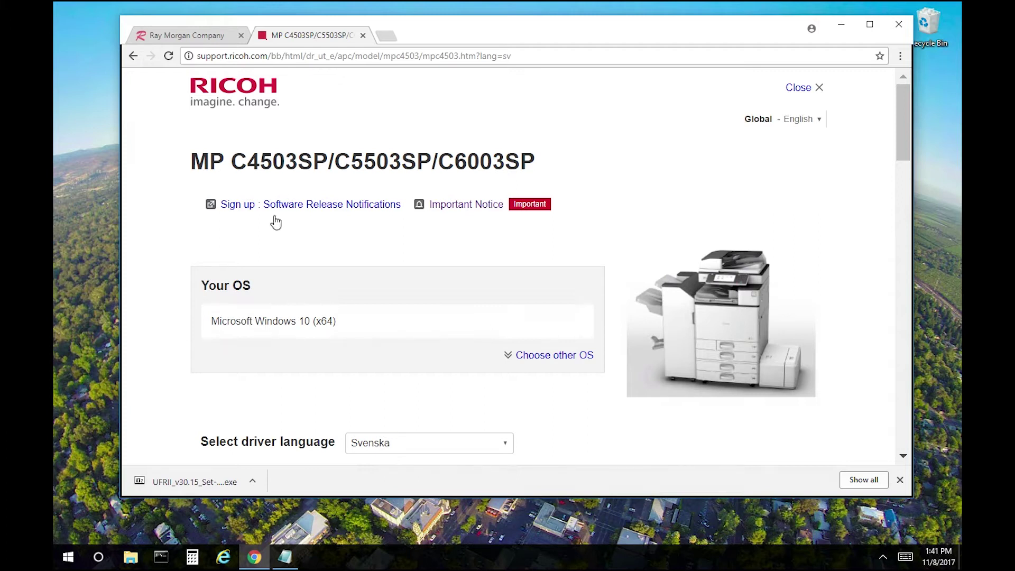
scroll(372, 341, "down", 1)
scroll(372, 341, "down", 2)
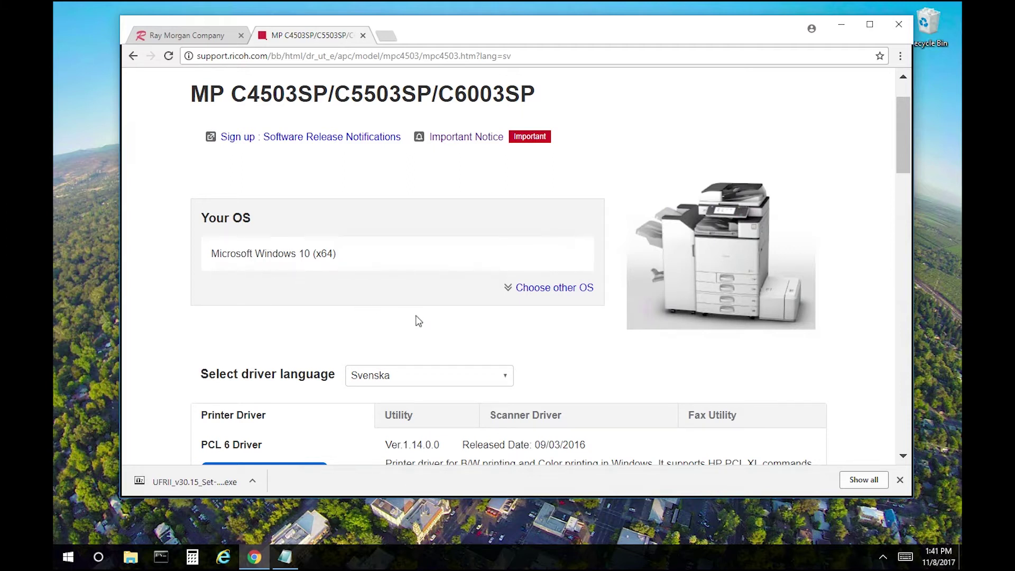
scroll(418, 319, "down", 2)
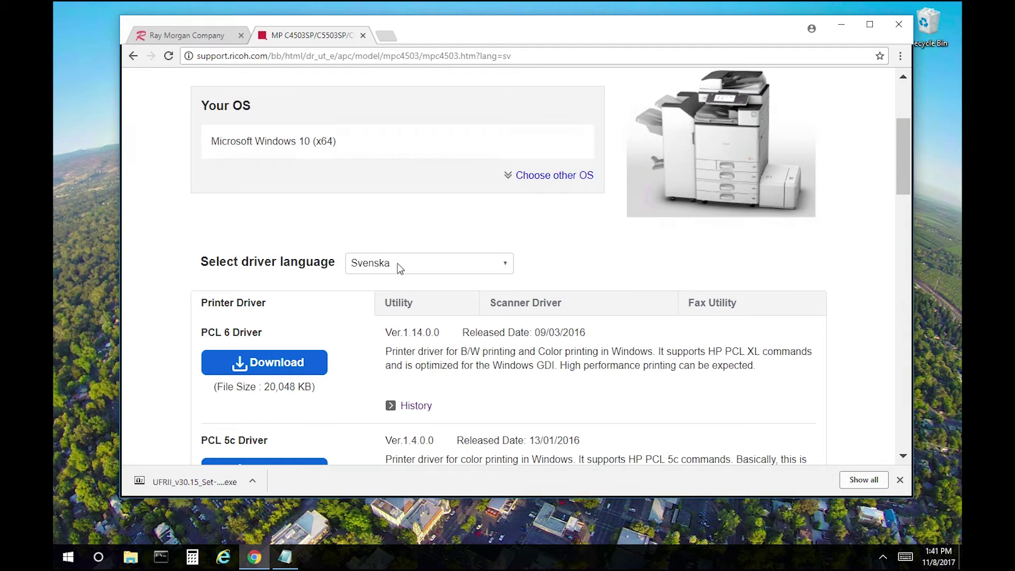
Step: Set the driver language to English
left_click(385, 267)
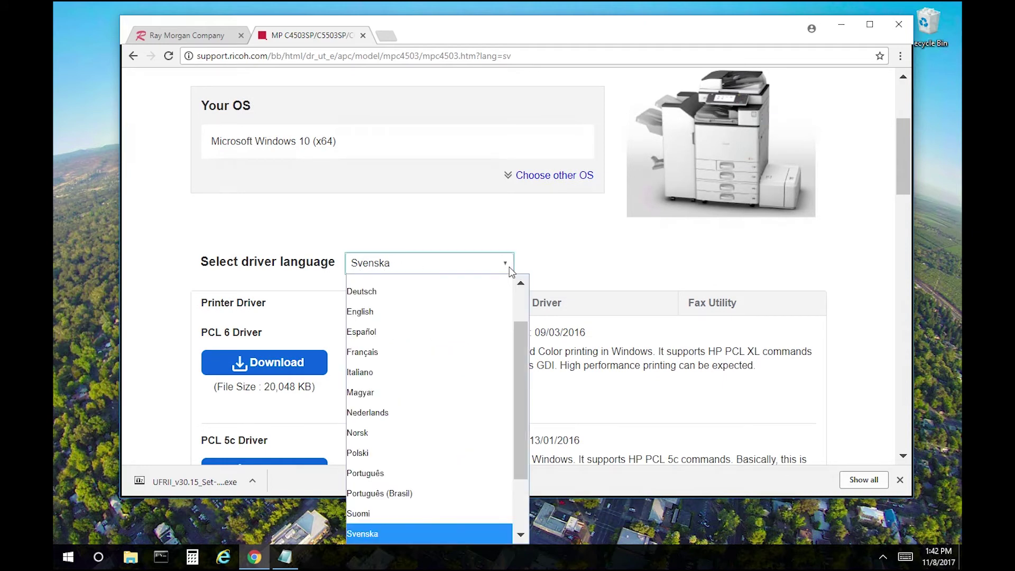
scroll(373, 317, "up", 1)
left_click(372, 325)
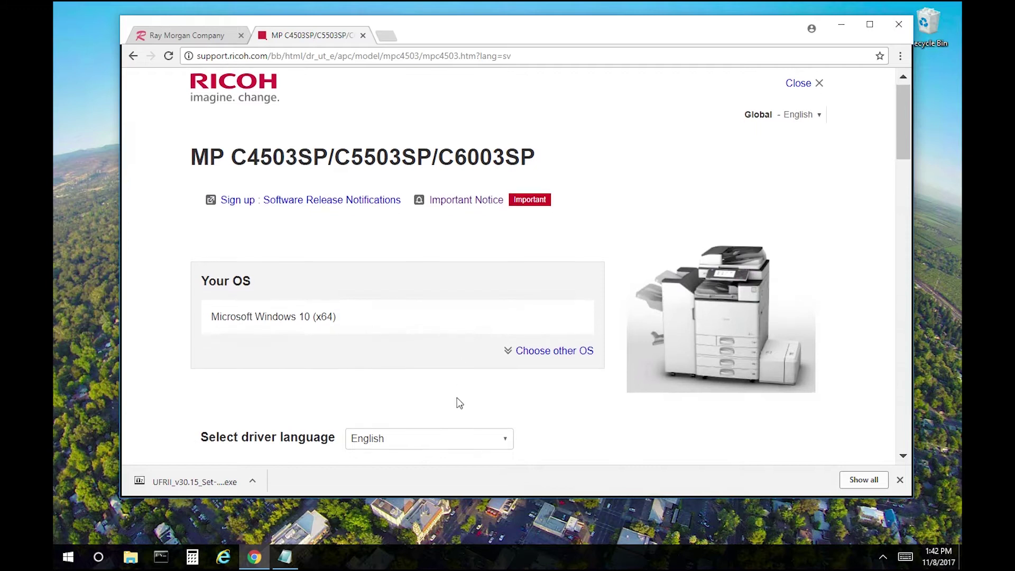
Step: Download the PCL 6 Driver (z75235L16.exe)
scroll(475, 394, "down", 2)
scroll(562, 338, "down", 3)
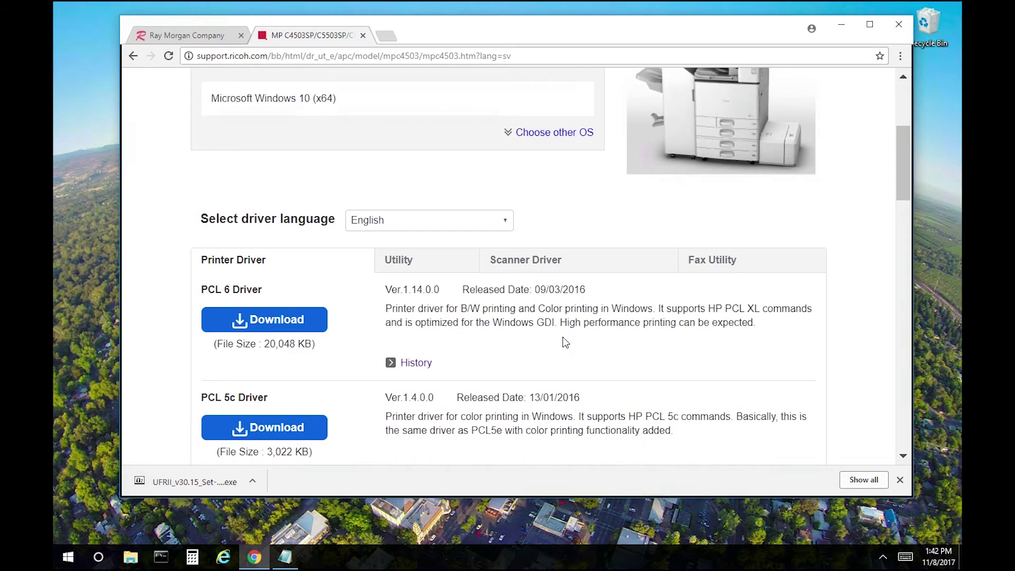
scroll(494, 367, "down", 2)
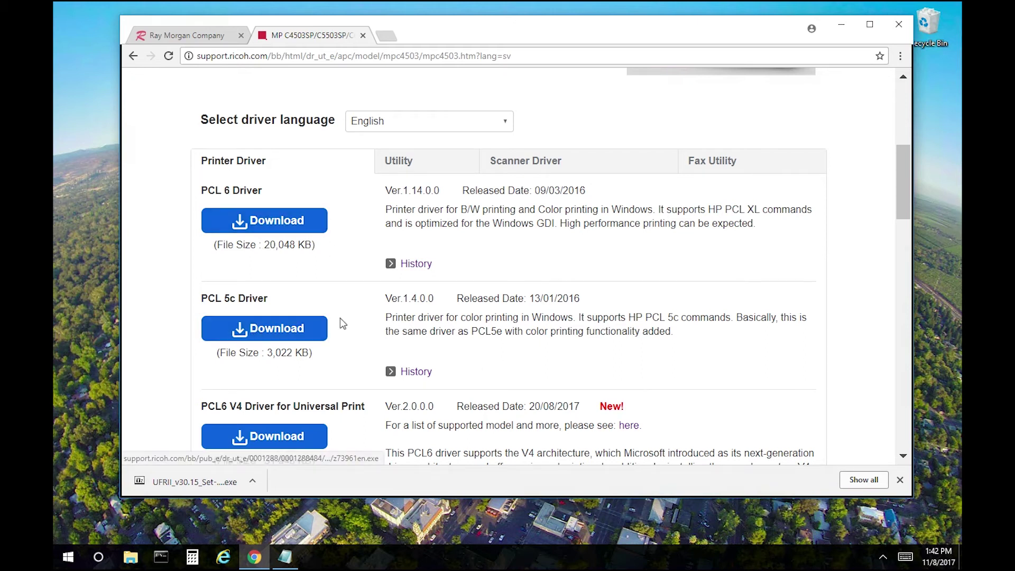
scroll(343, 324, "down", 4)
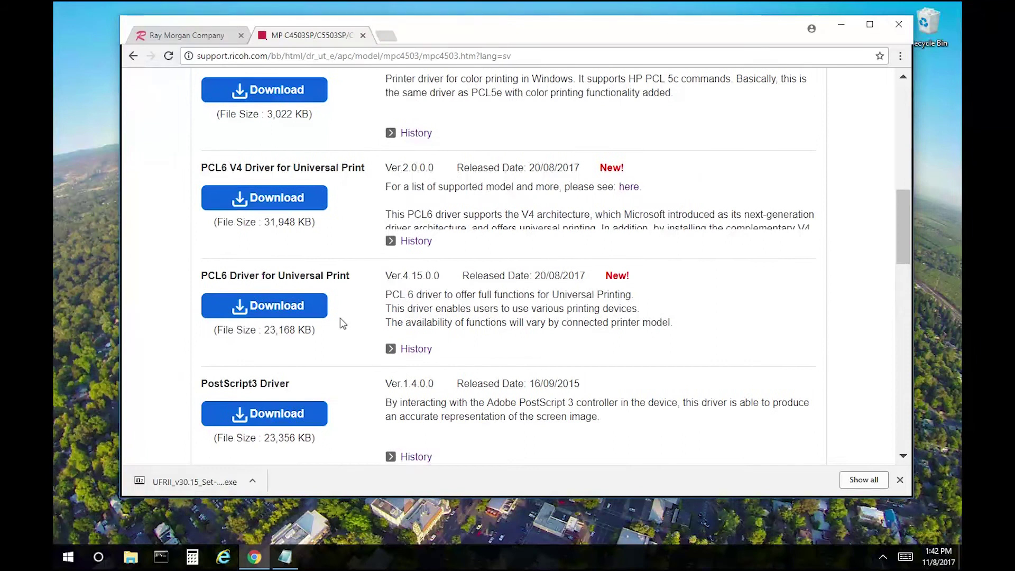
scroll(343, 324, "down", 1)
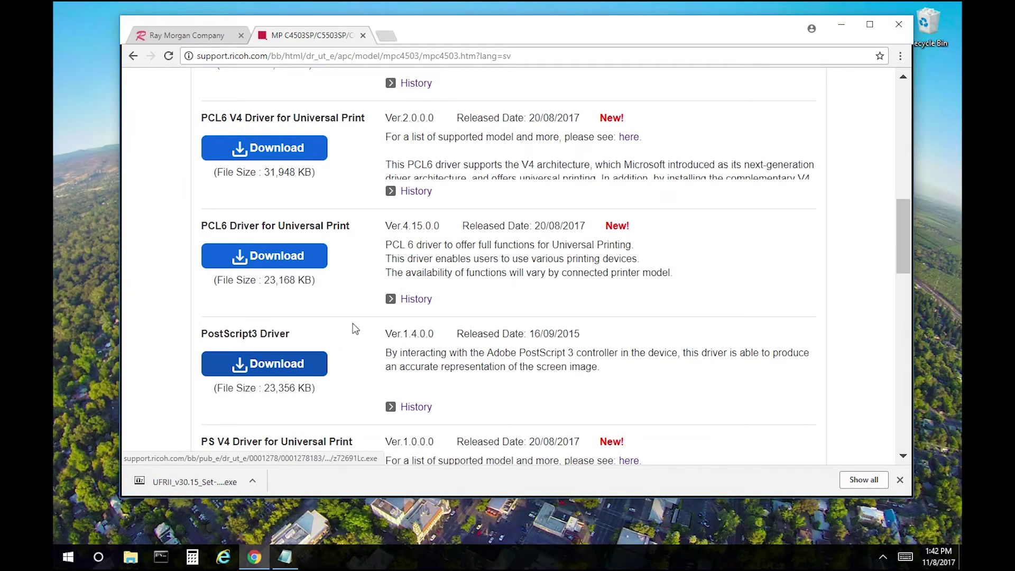
scroll(355, 329, "up", 1)
scroll(369, 310, "up", 3)
scroll(362, 313, "up", 3)
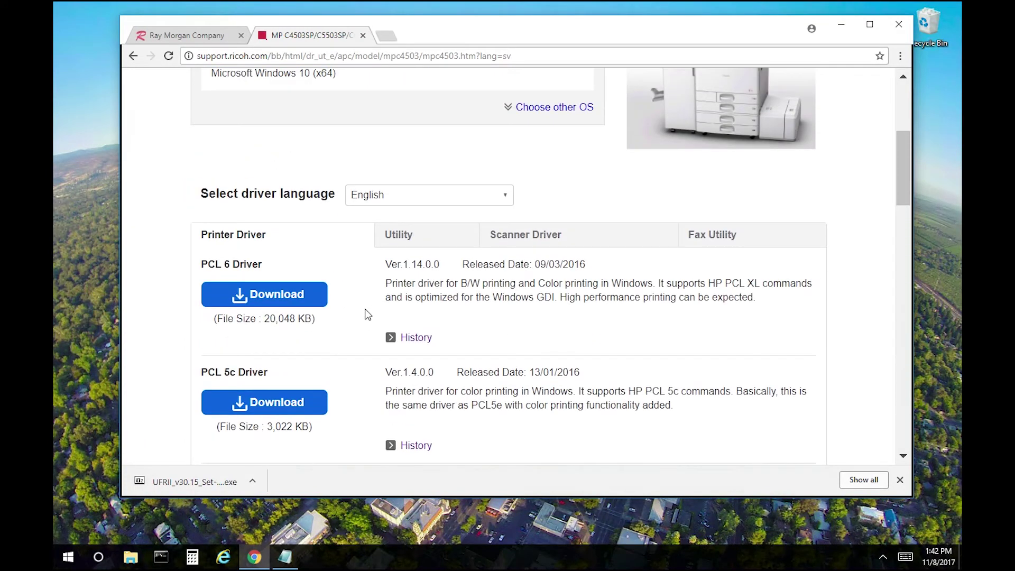
left_click(263, 300)
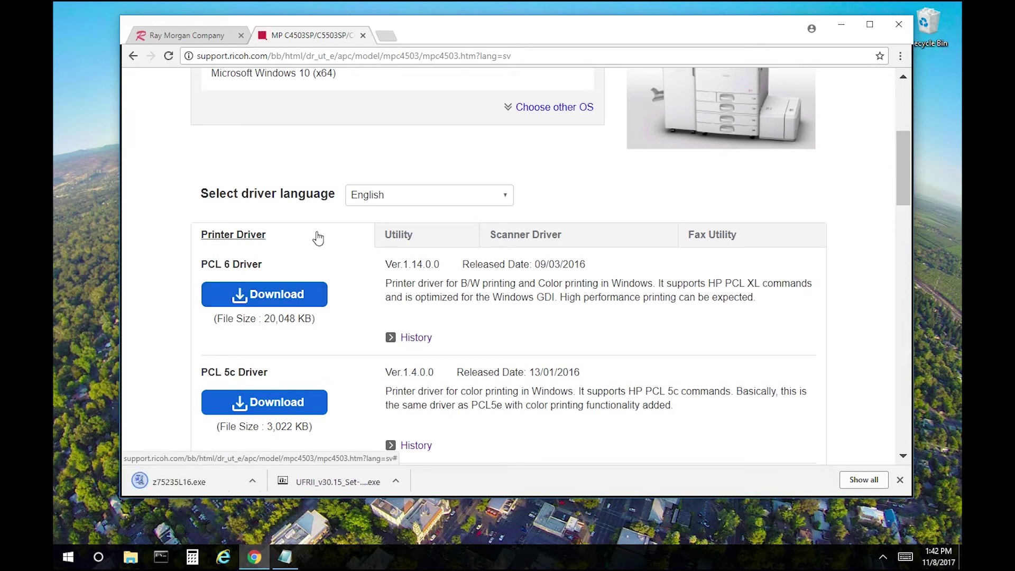
Step: Run z75235L16 from Downloads and unzip its driver files directly into the Downloads folder
left_click(841, 25)
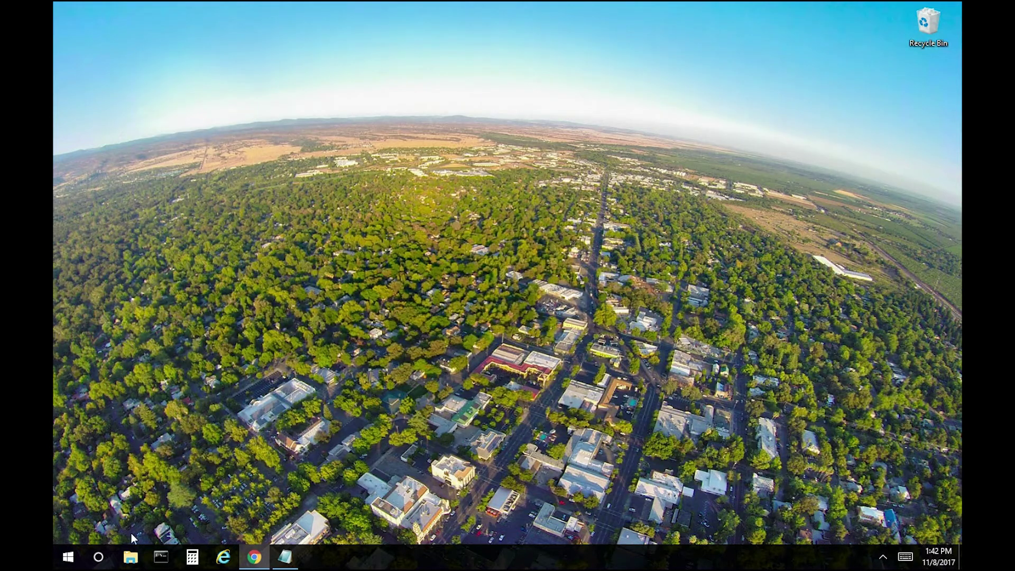
left_click(130, 557)
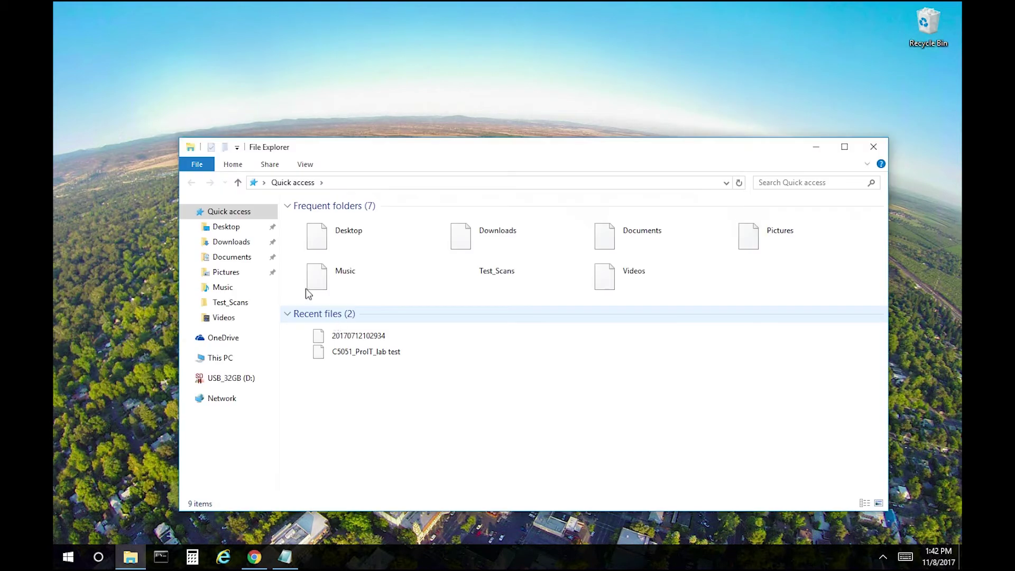
left_click(235, 243)
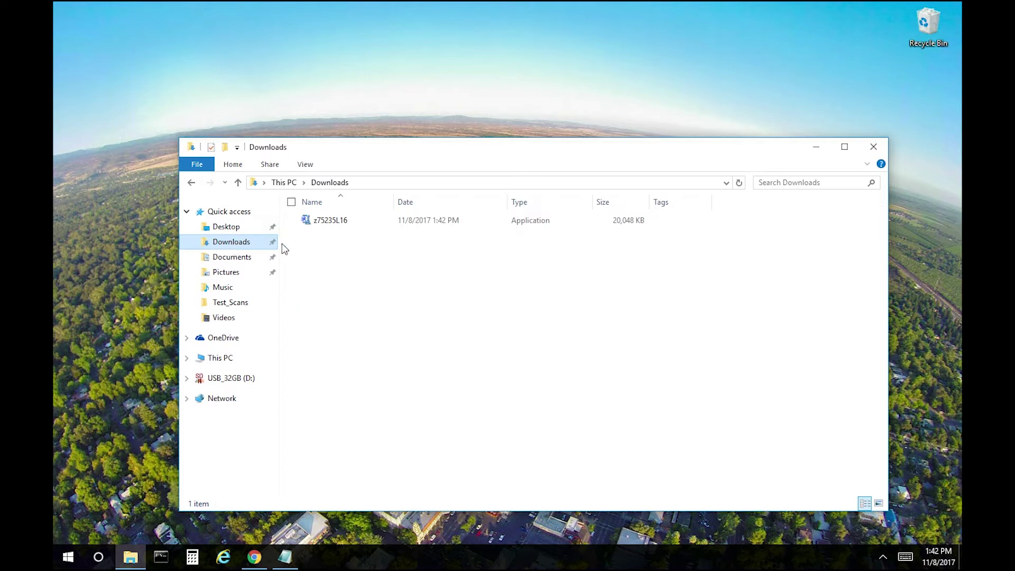
double_click(334, 224)
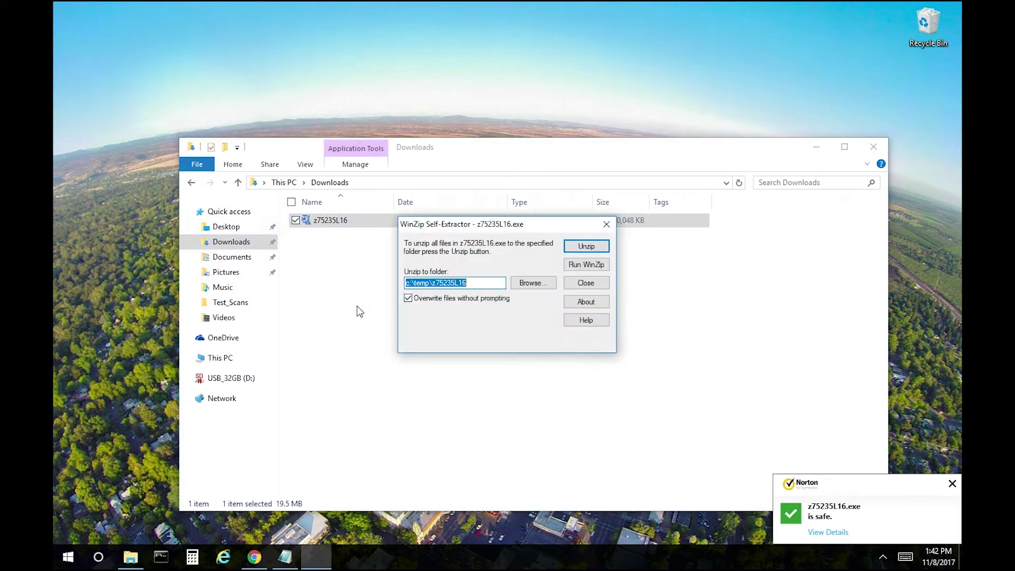
key("BackSpace")
left_click(592, 247)
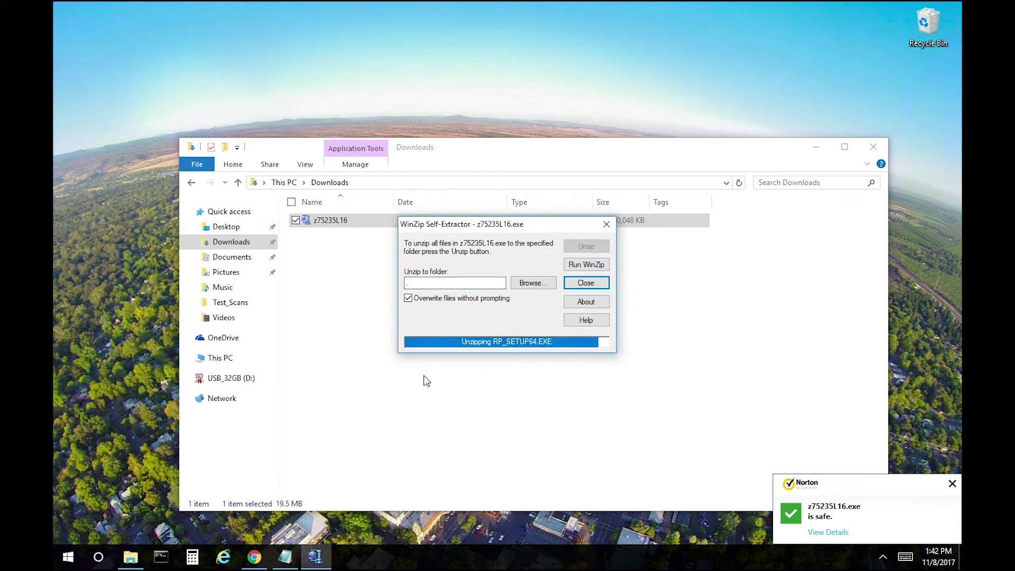
left_click(534, 317)
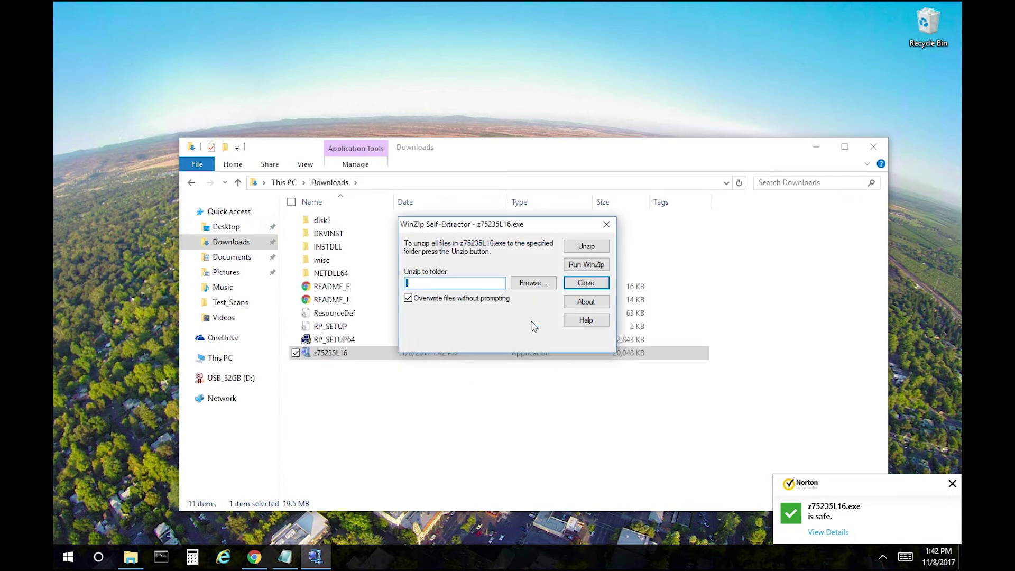
left_click(589, 283)
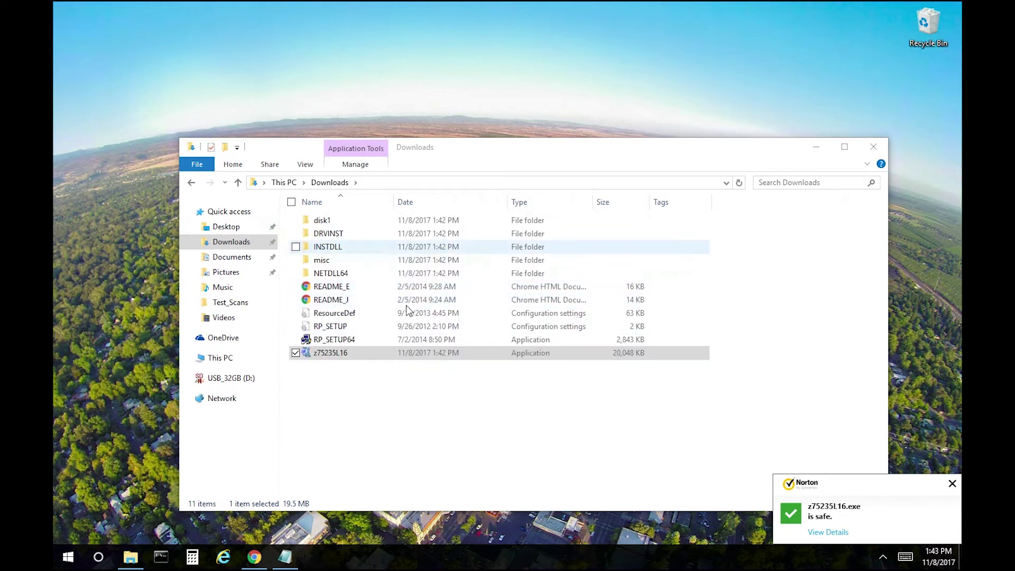
Step: Search the Start menu for 'control' and launch Control Panel
left_click(822, 148)
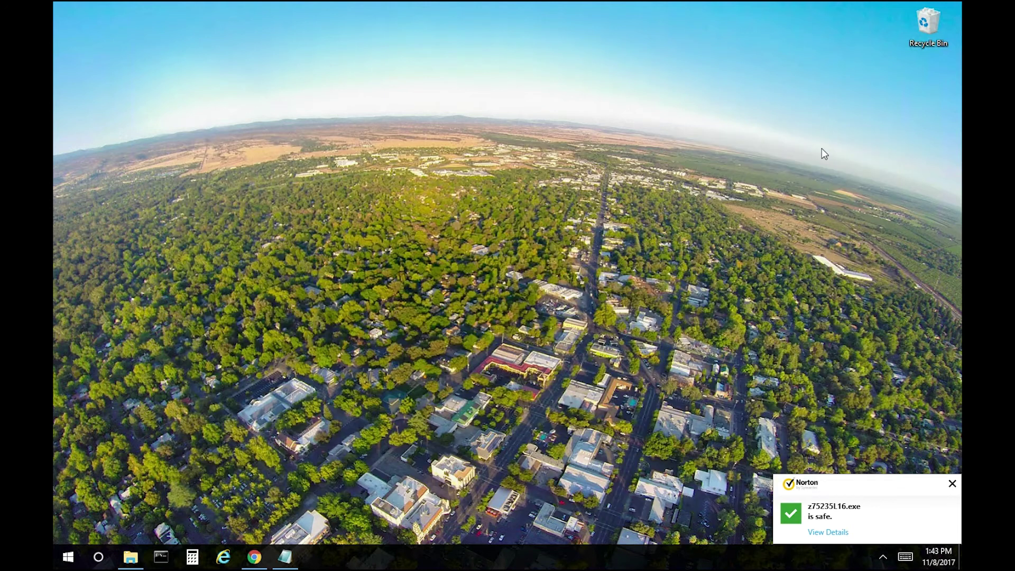
left_click(73, 556)
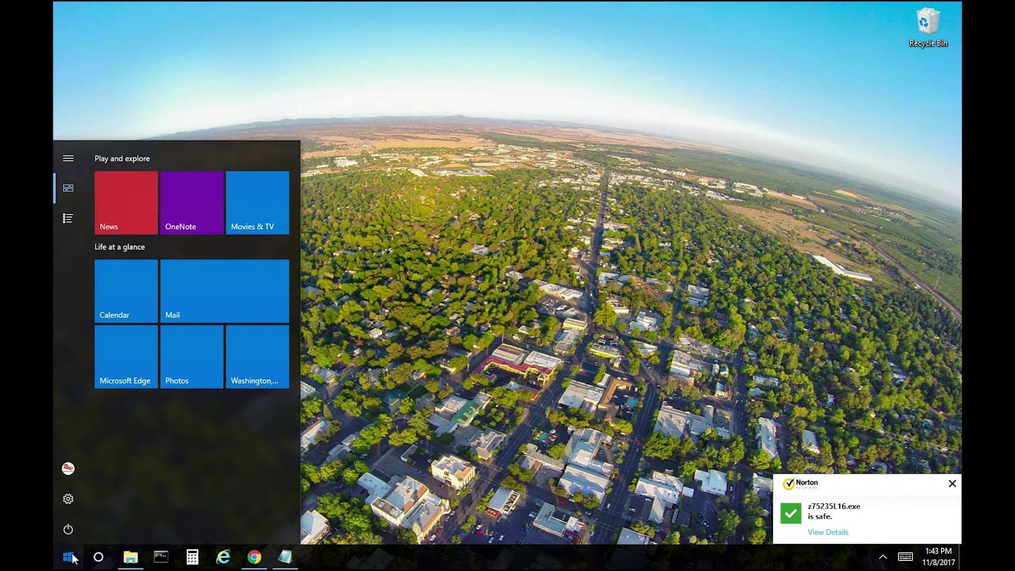
type("co")
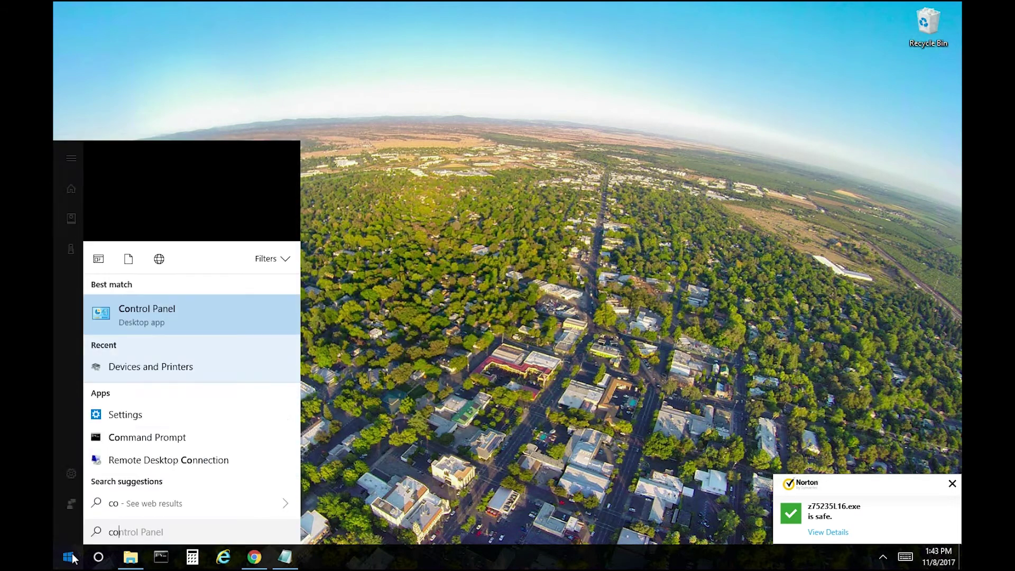
type("ntrol")
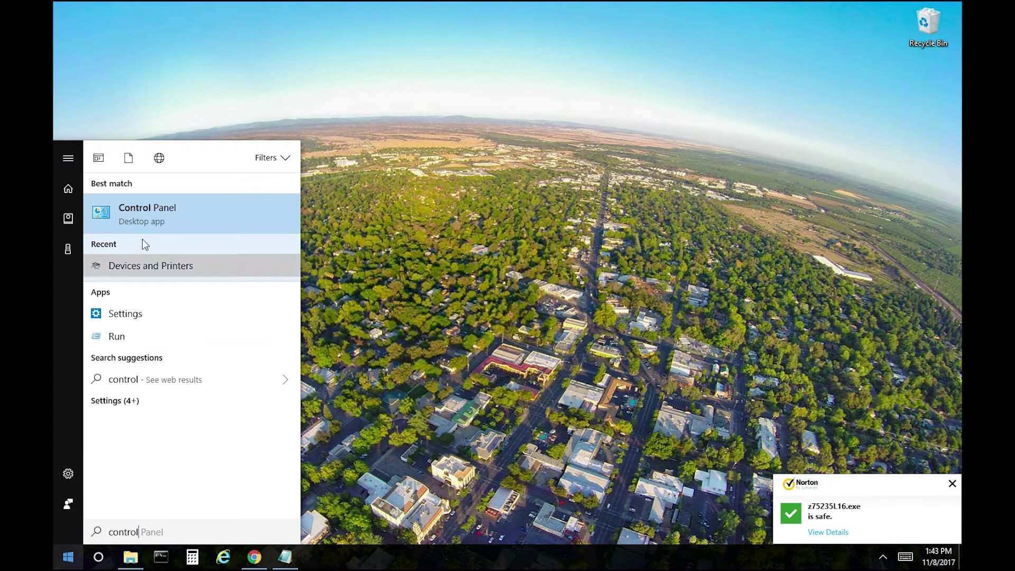
left_click(155, 213)
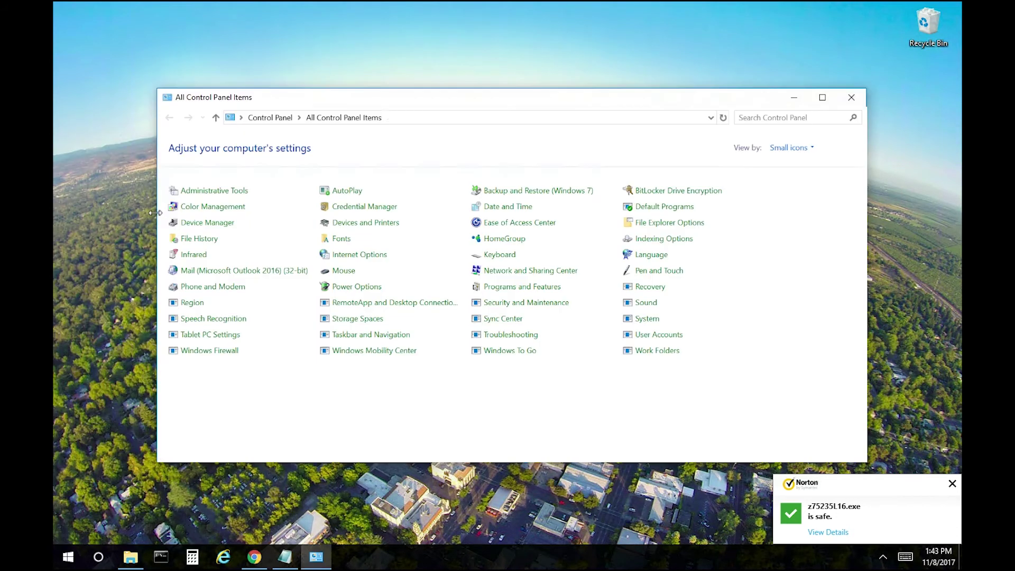
Step: From Devices and Printers, start adding an unlisted printer using local manual settings
left_click(383, 227)
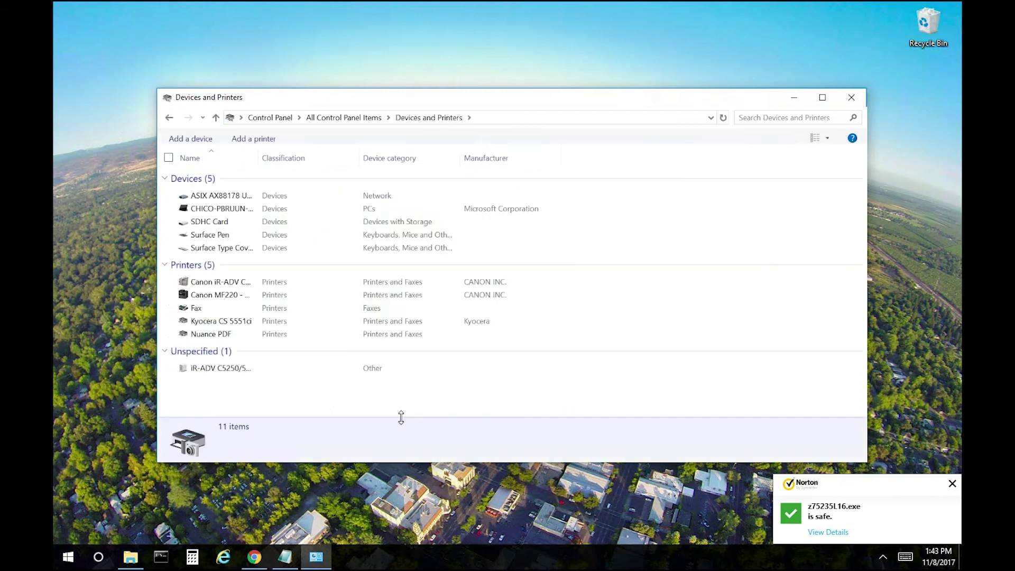
left_click(254, 140)
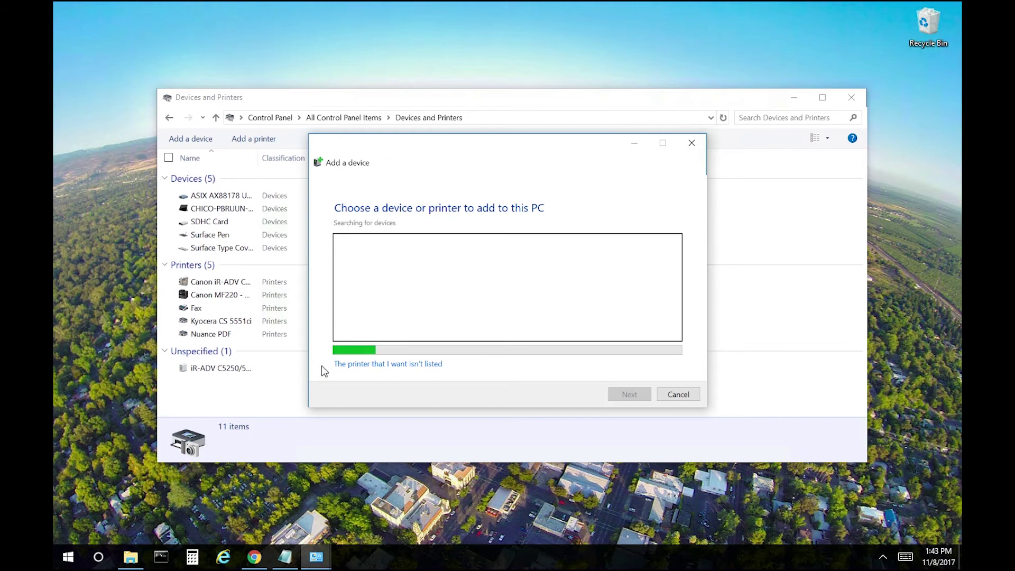
left_click(394, 365)
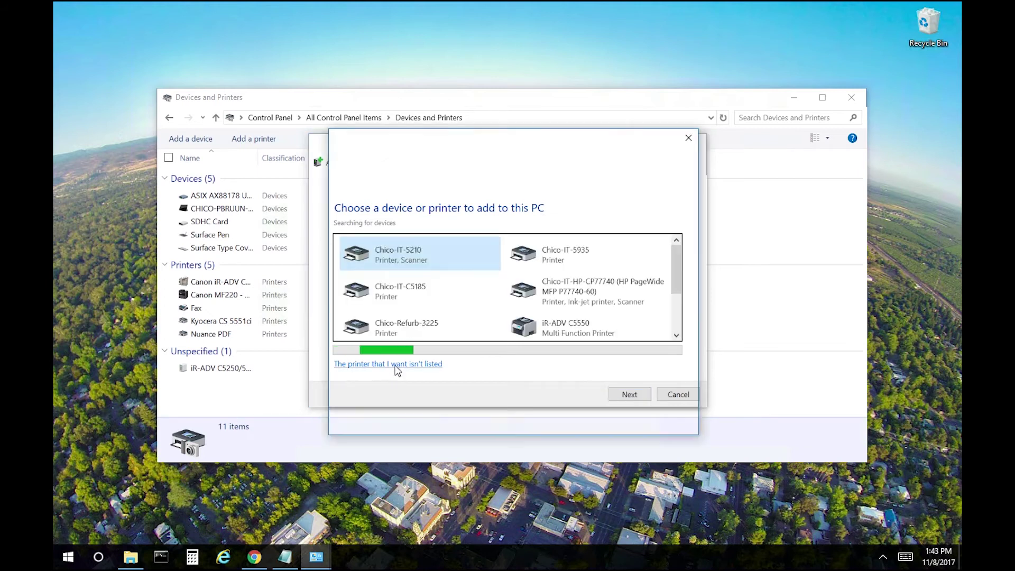
left_click(357, 363)
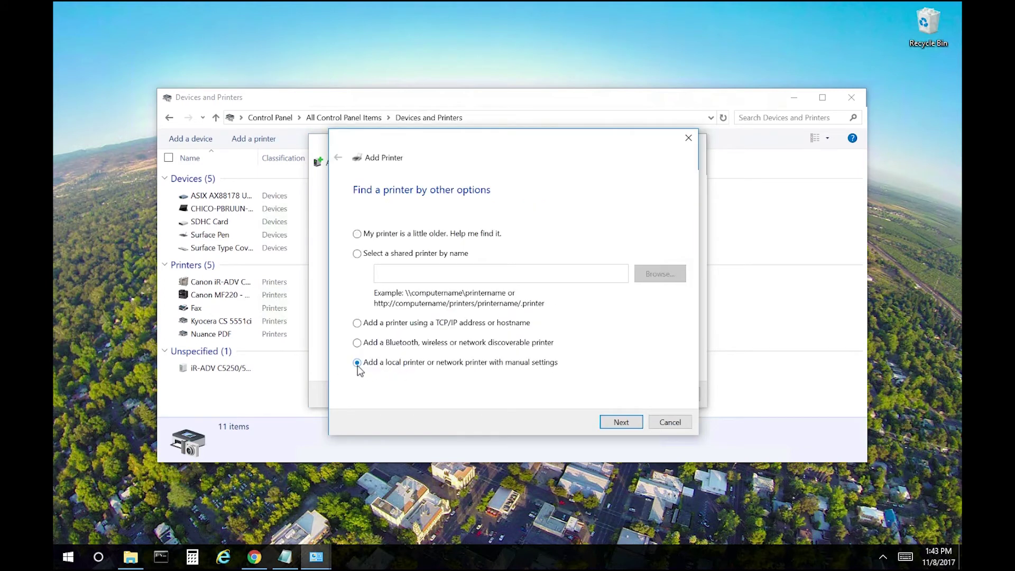
left_click(621, 423)
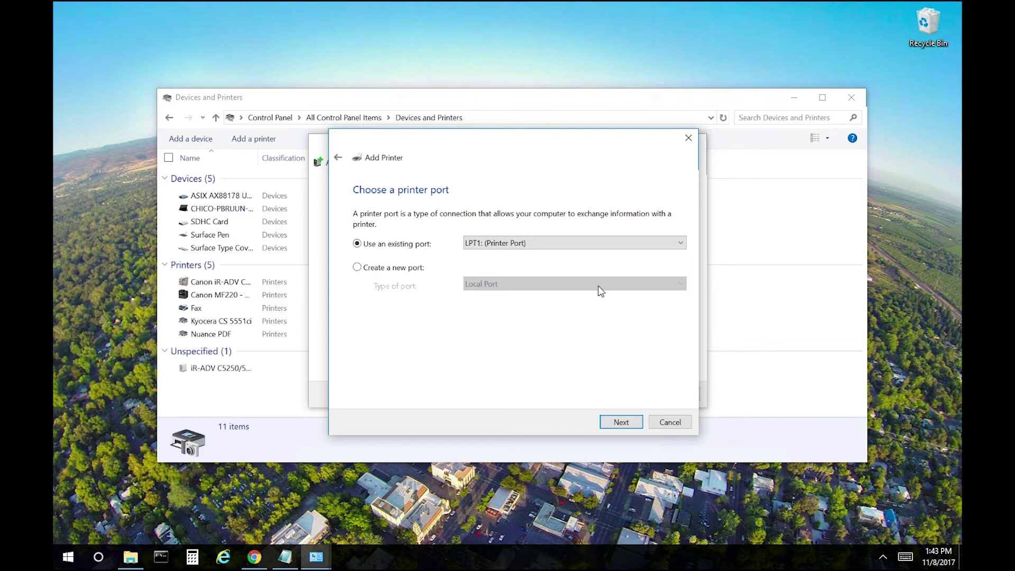
Step: Select the existing 10.24.3.17 Standard TCP/IP port for the printer and continue
left_click(621, 244)
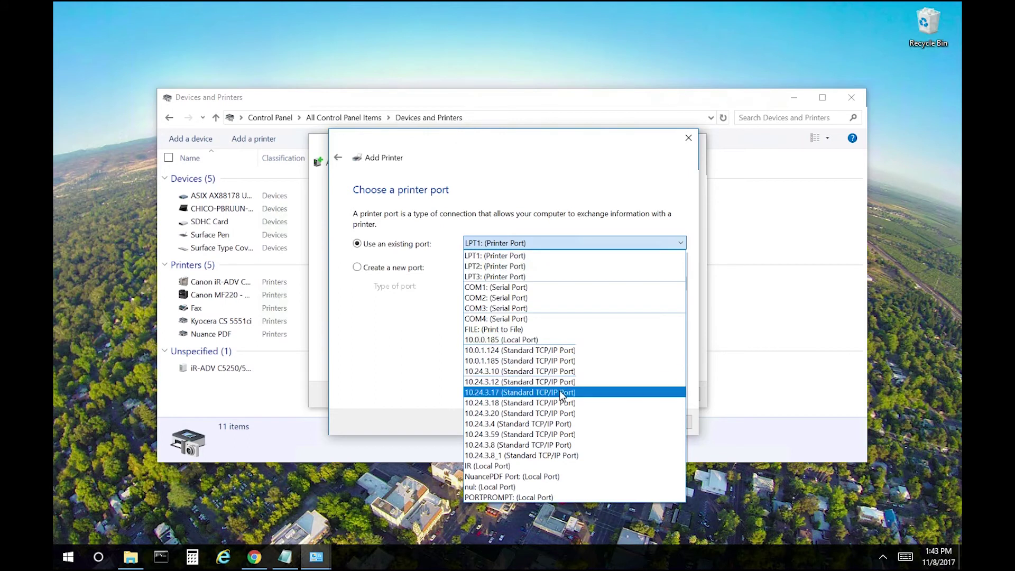
left_click(379, 324)
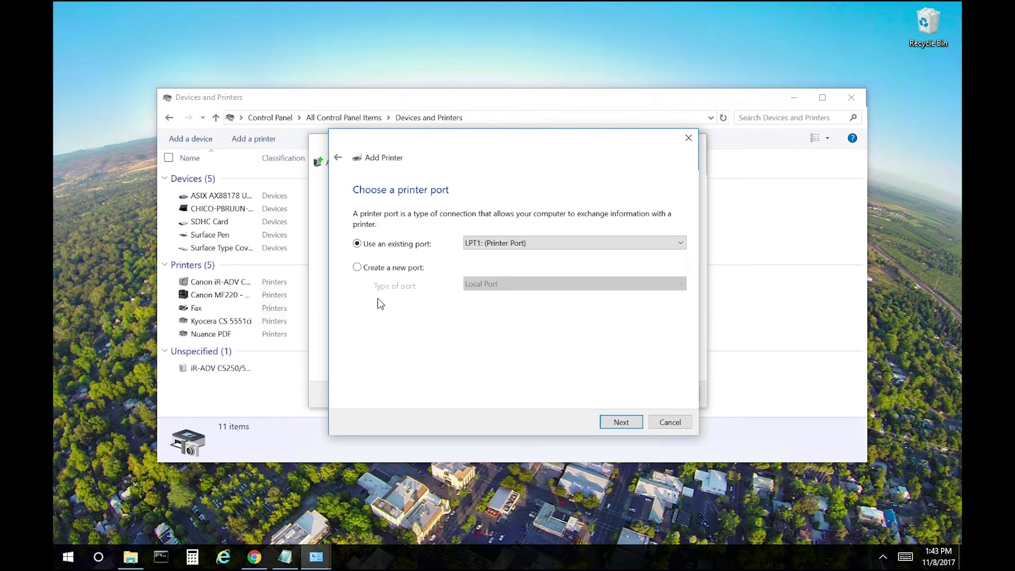
left_click(358, 268)
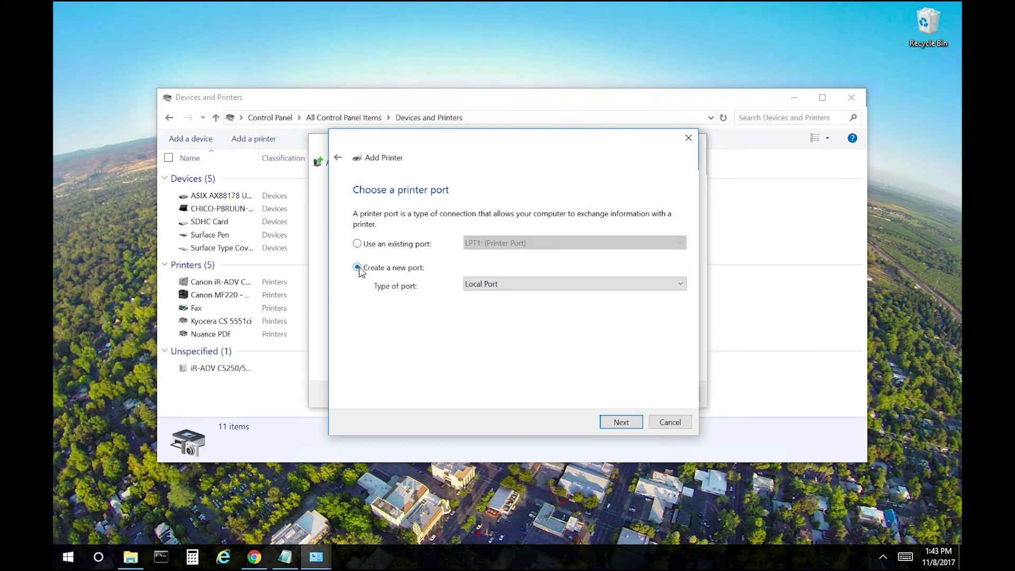
left_click(510, 284)
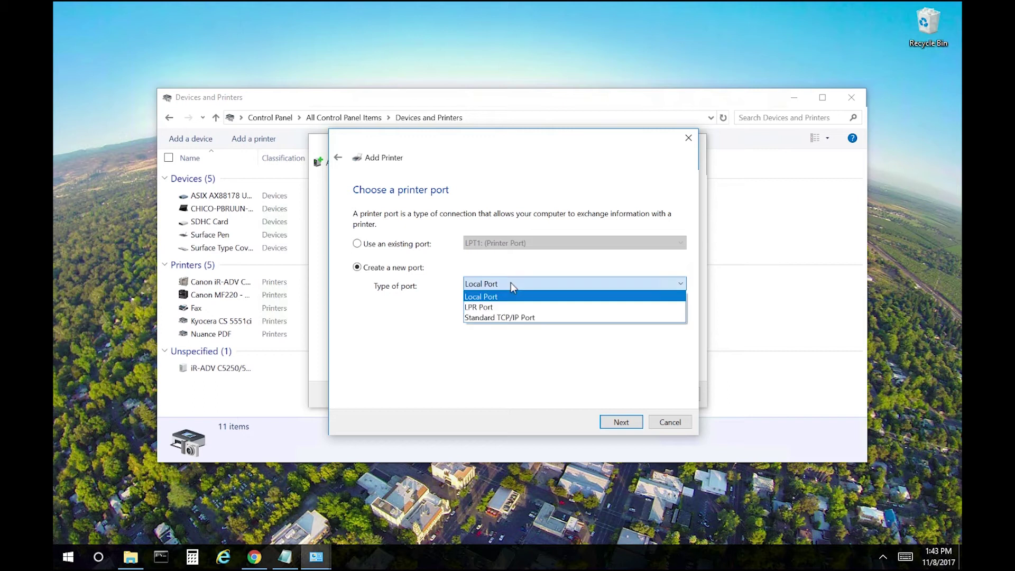
left_click(507, 317)
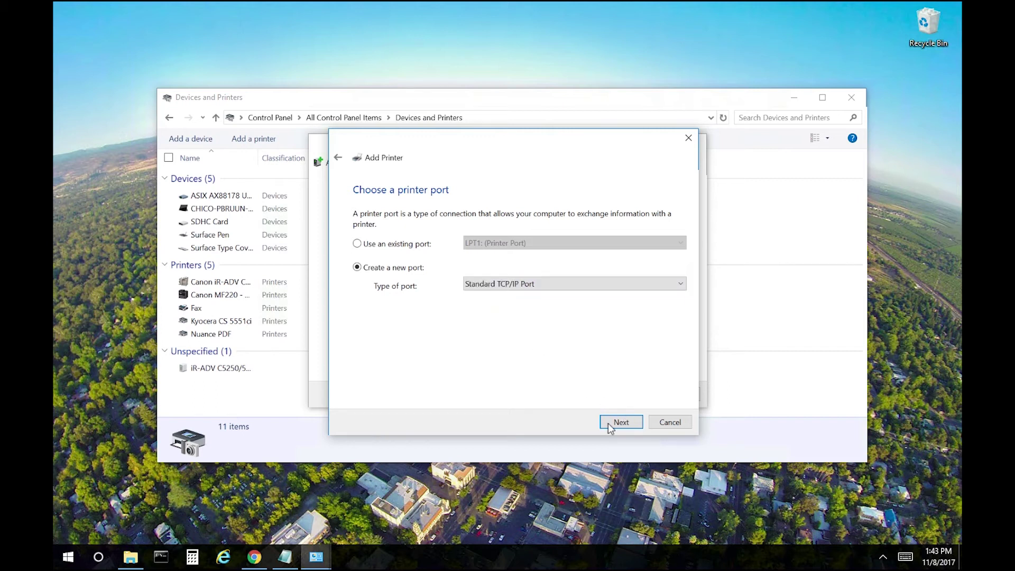
left_click(357, 244)
left_click(522, 243)
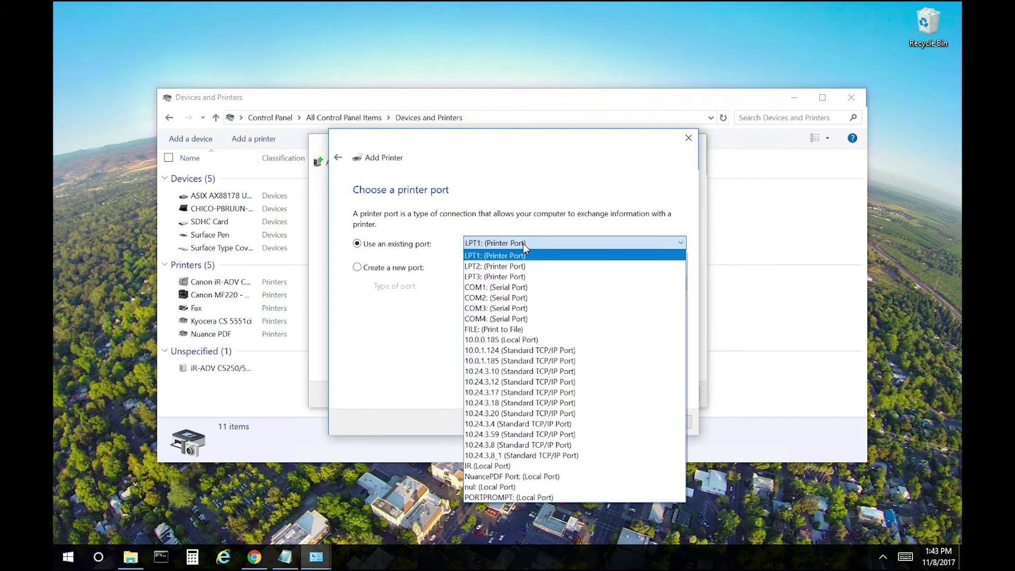
left_click(509, 398)
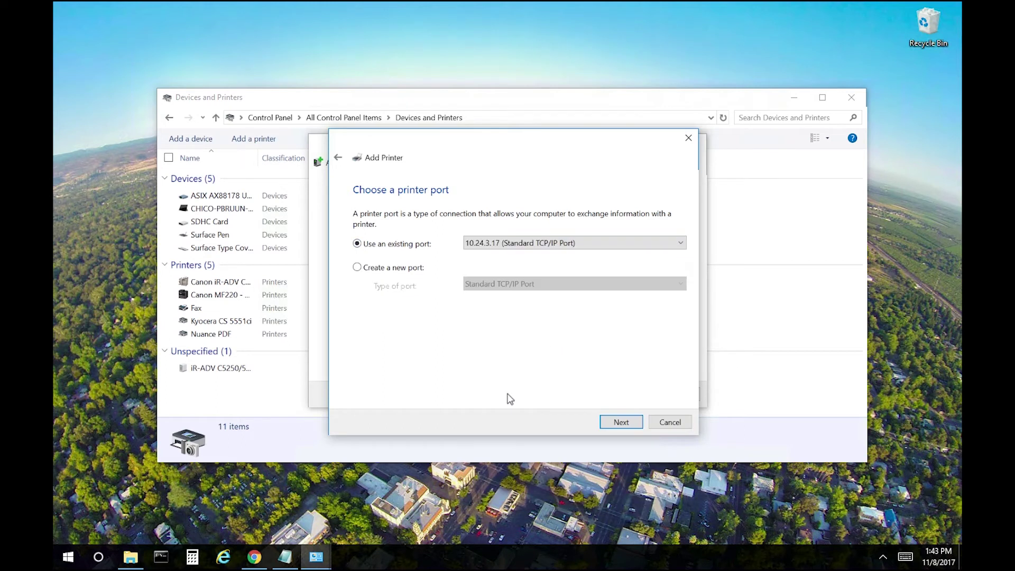
left_click(621, 422)
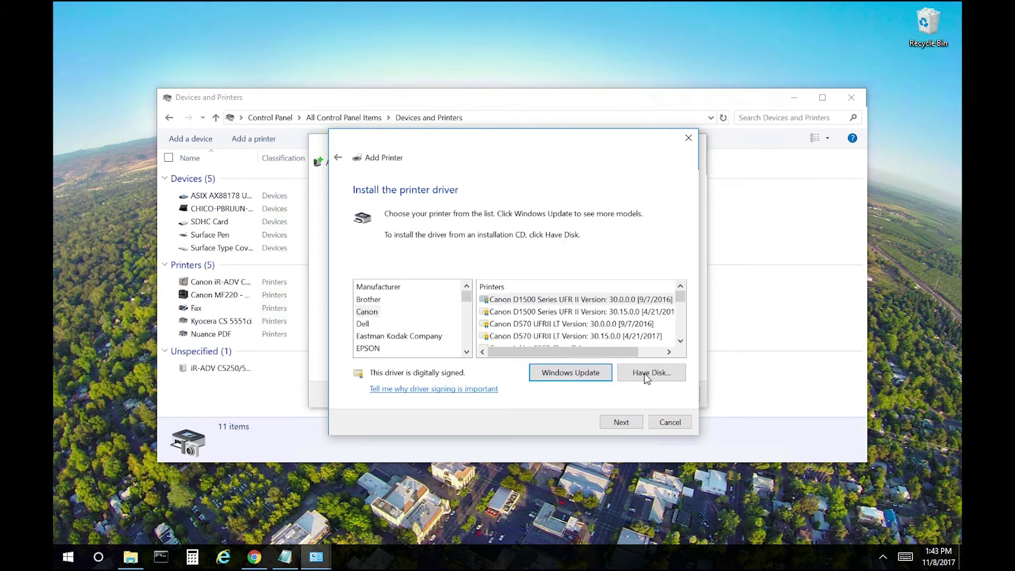
Step: Load printer drivers via Have Disk from Downloads\disk1\OEMSETUP.INF
left_click(646, 374)
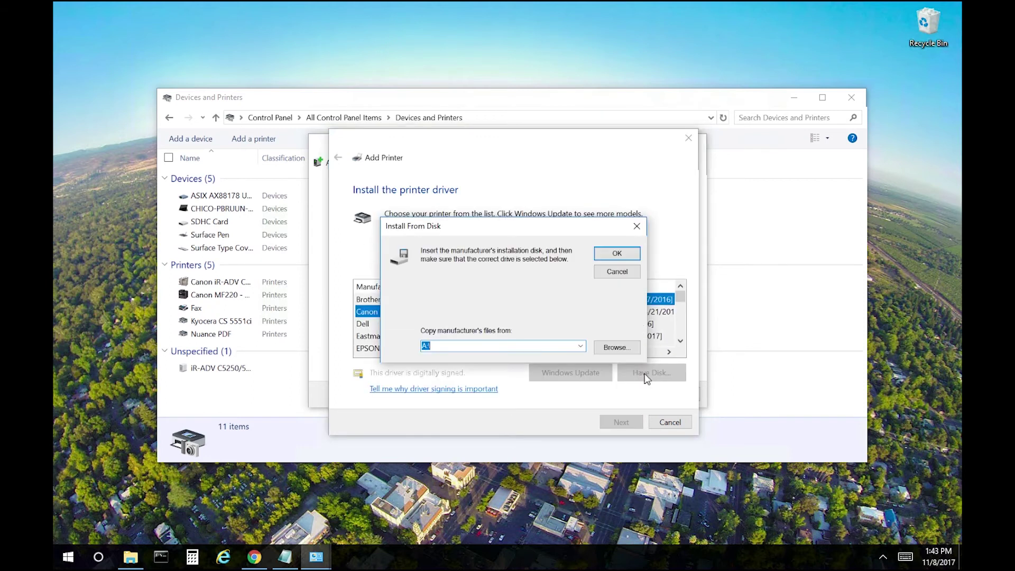
left_click(614, 347)
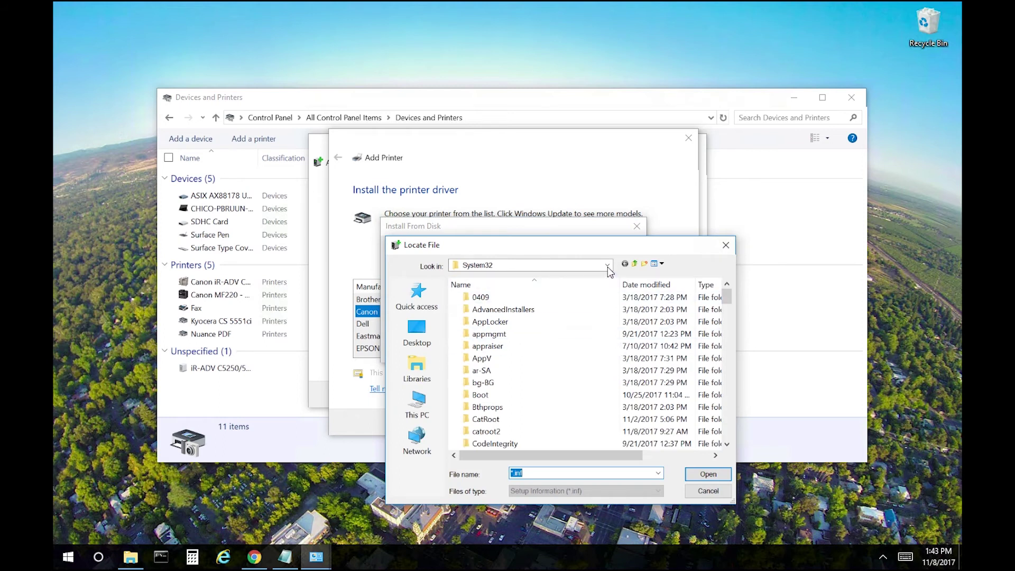
left_click(608, 265)
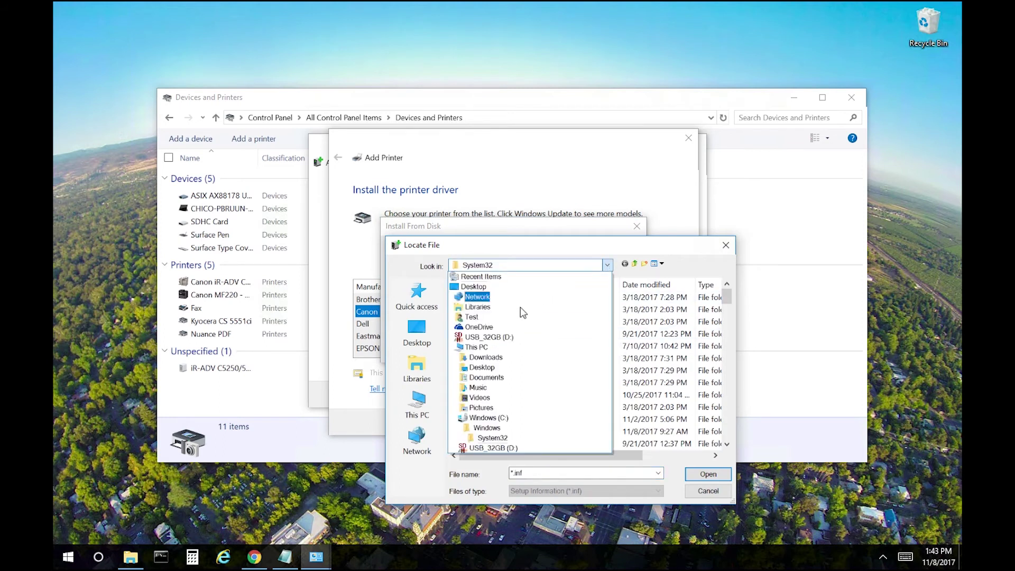
left_click(518, 323)
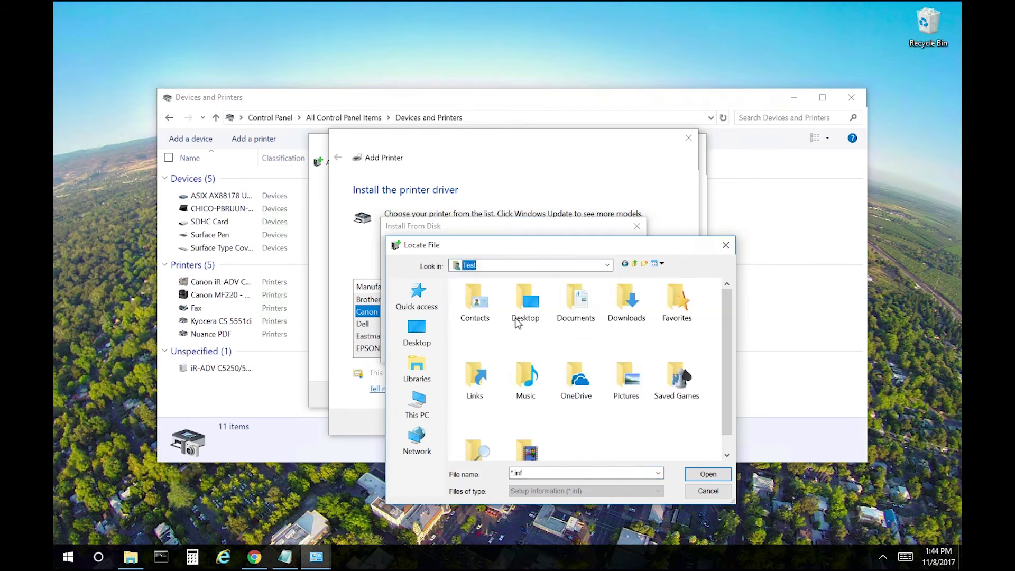
double_click(624, 314)
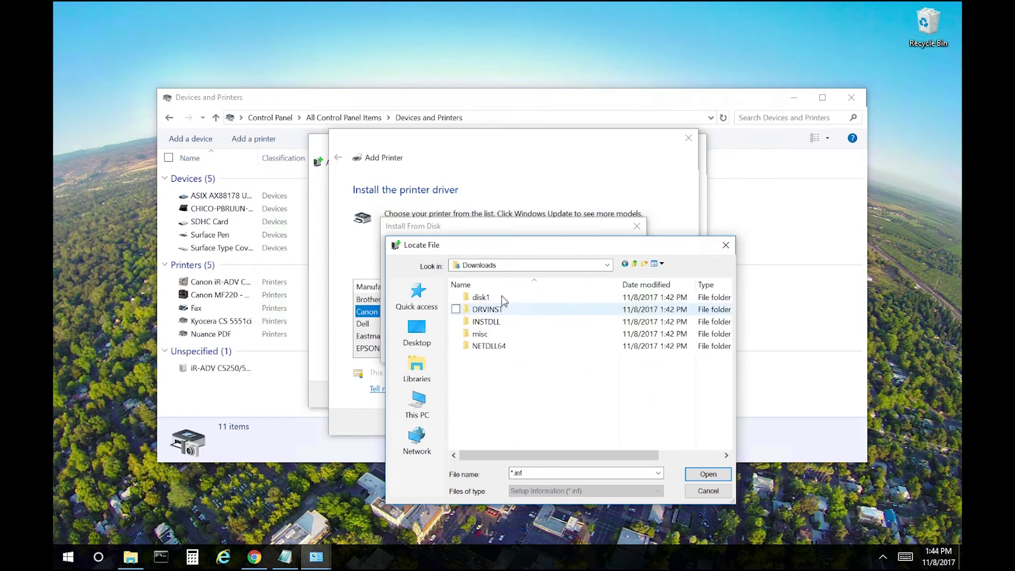
double_click(500, 296)
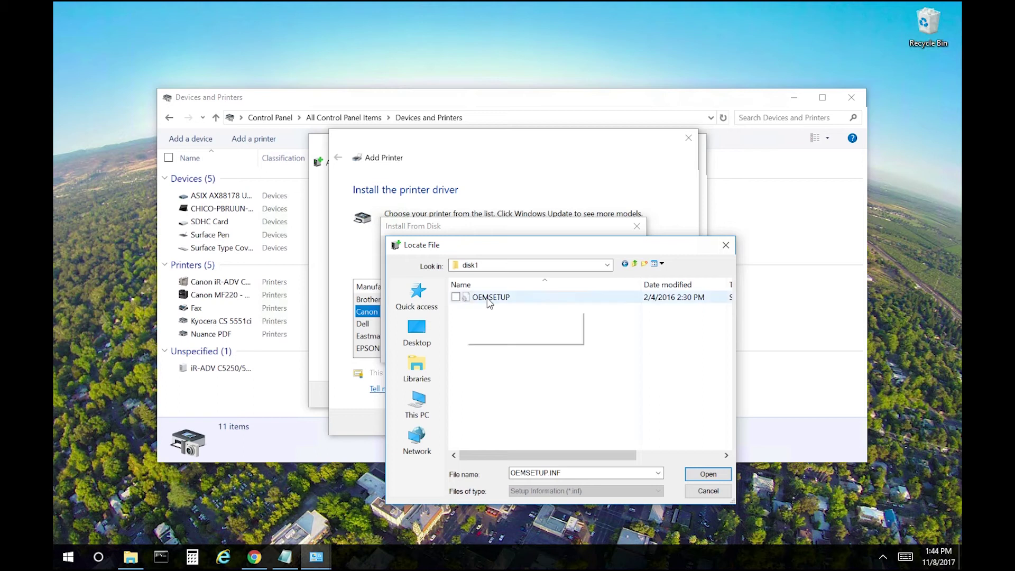
left_click(712, 473)
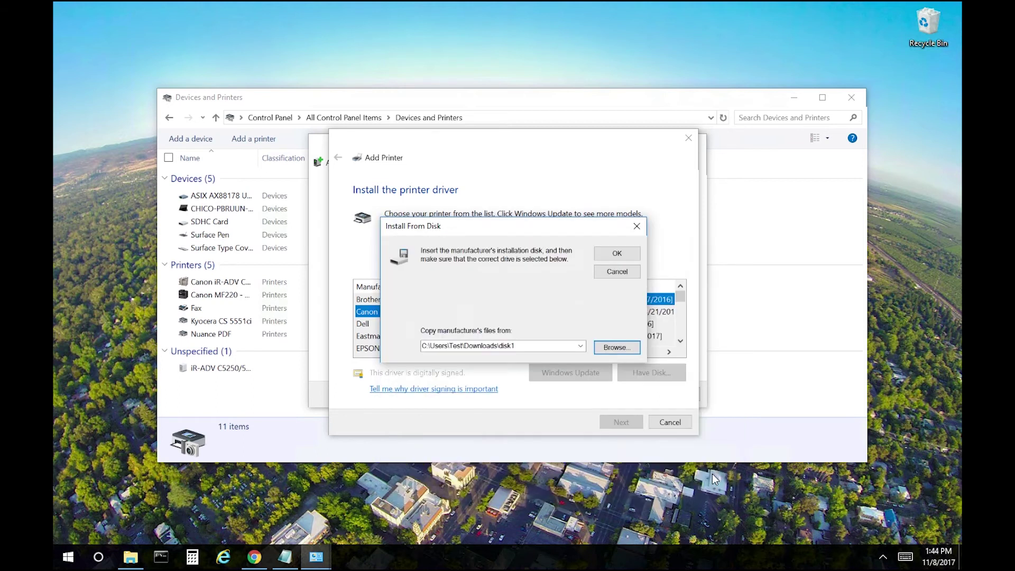
left_click(617, 253)
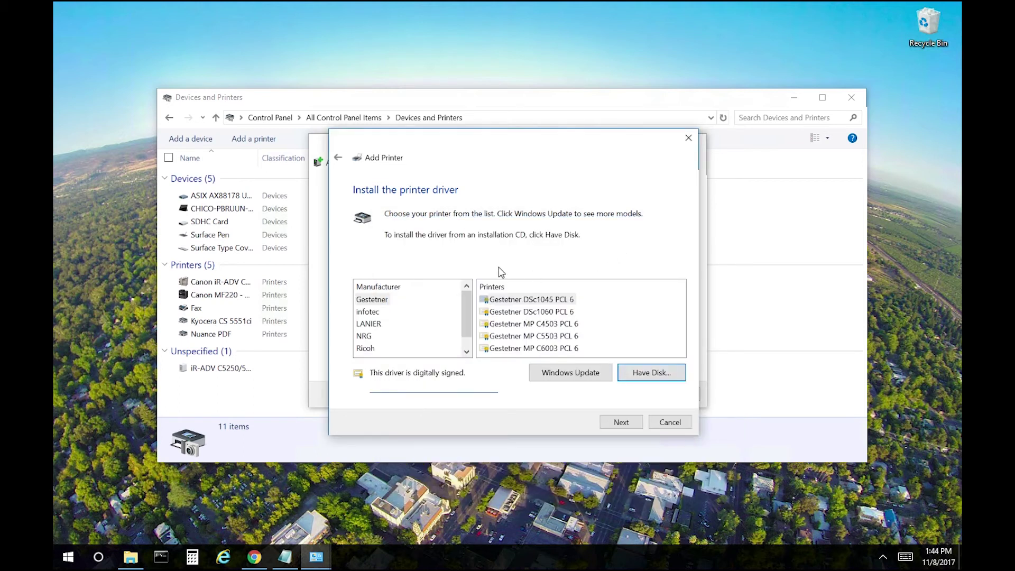
Step: Pick Ricoh > RICOH MP C4503 PCL 6 and replace the currently installed driver
left_click_drag(465, 296, 466, 344)
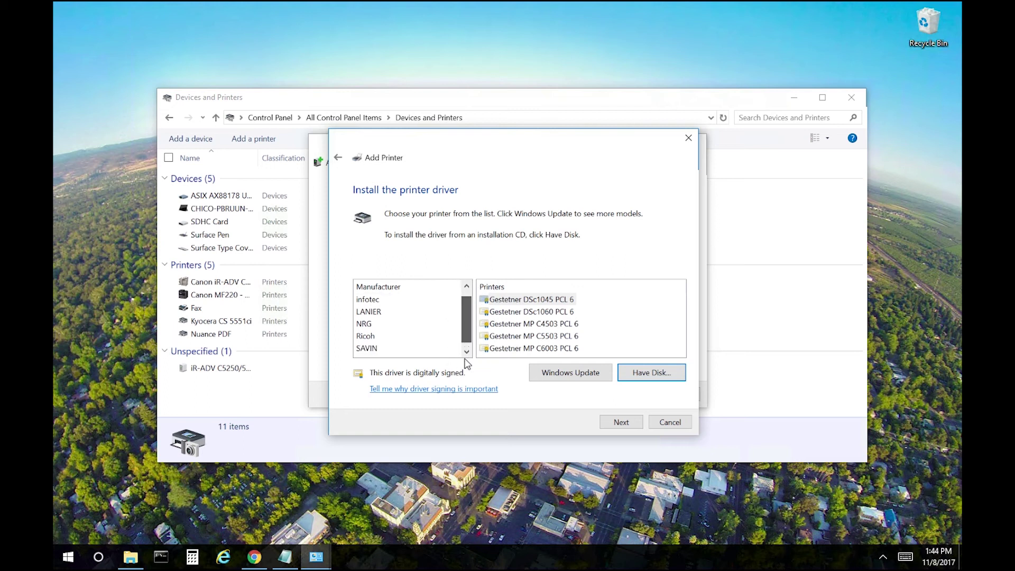
left_click(361, 336)
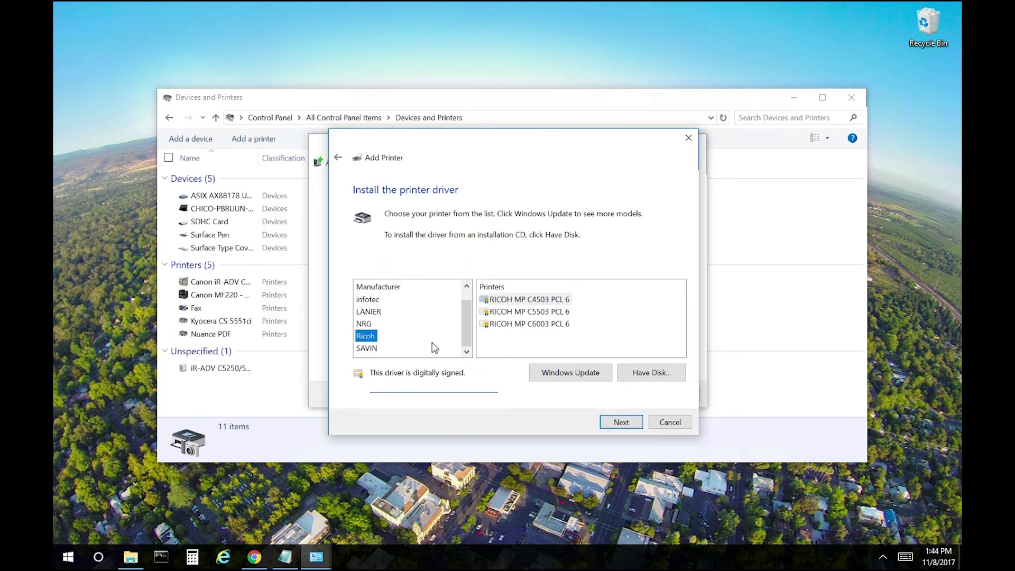
left_click(540, 300)
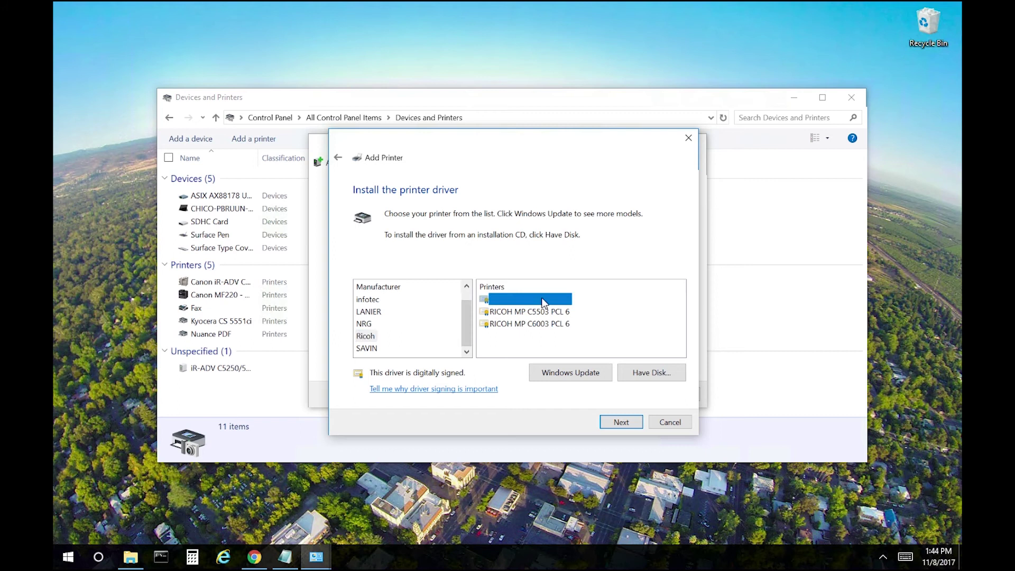
left_click(619, 422)
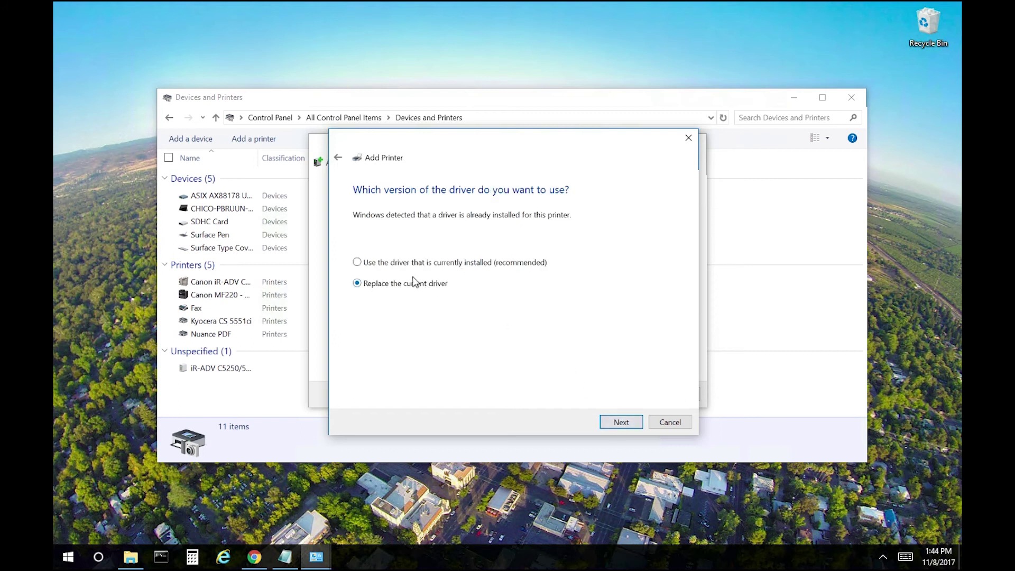
left_click(617, 422)
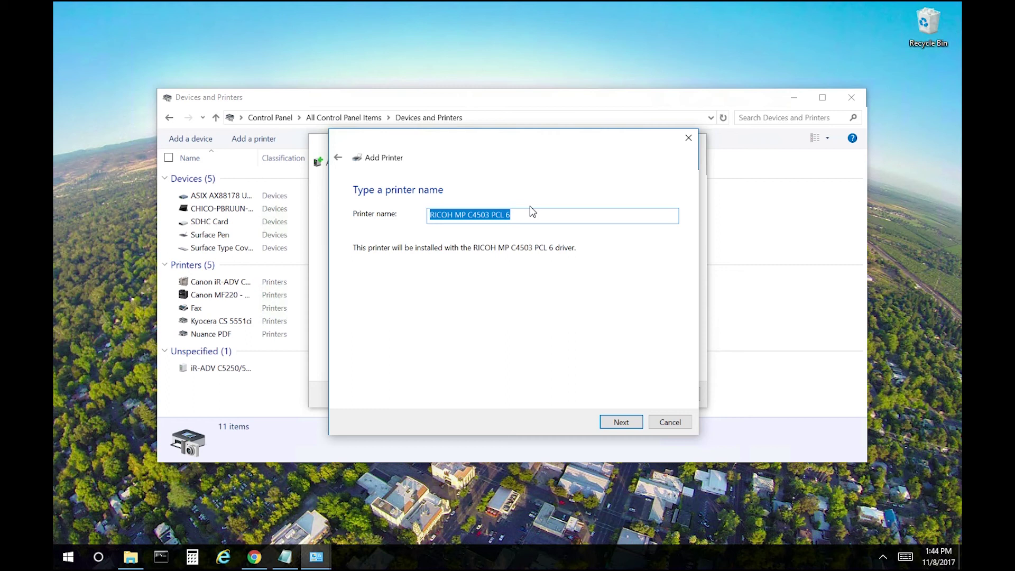
Step: Keep the name RICOH MP C4503 PCL 6, leave it unshared, and finish the wizard
left_click(626, 425)
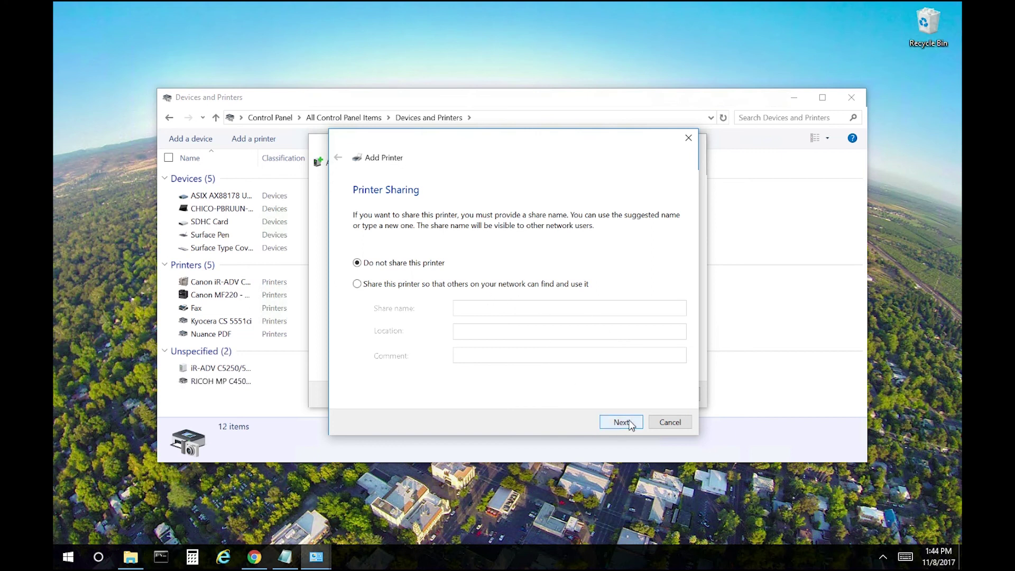
left_click(632, 425)
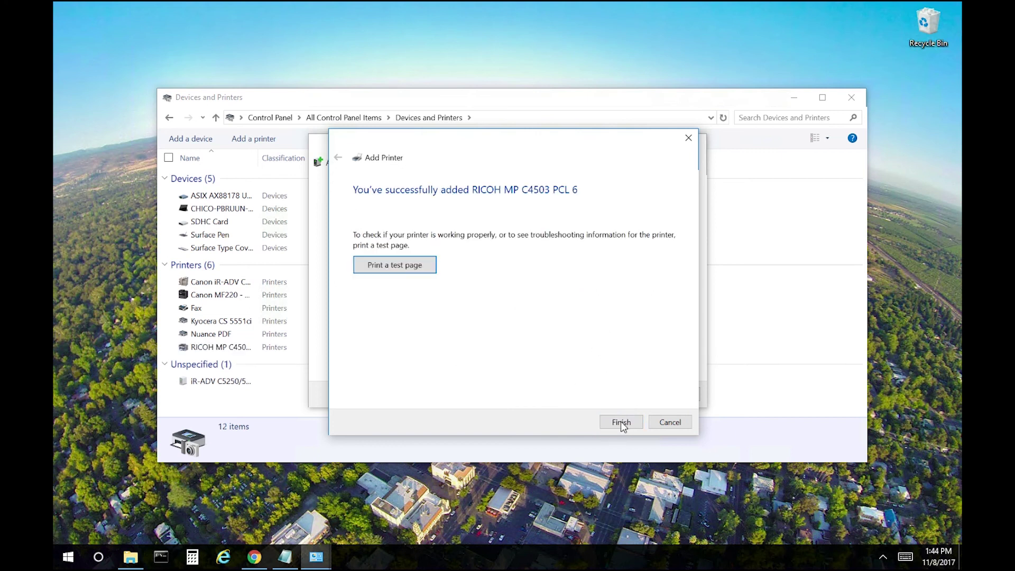
left_click(621, 421)
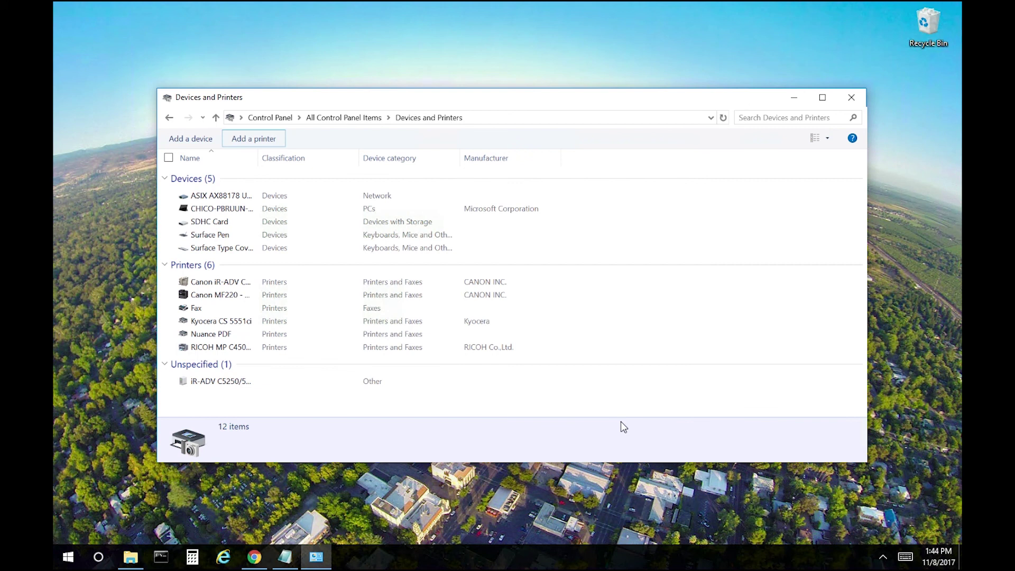
Step: Print a test page from the RICOH MP C4503 PCL 6 printer properties
left_click(230, 347)
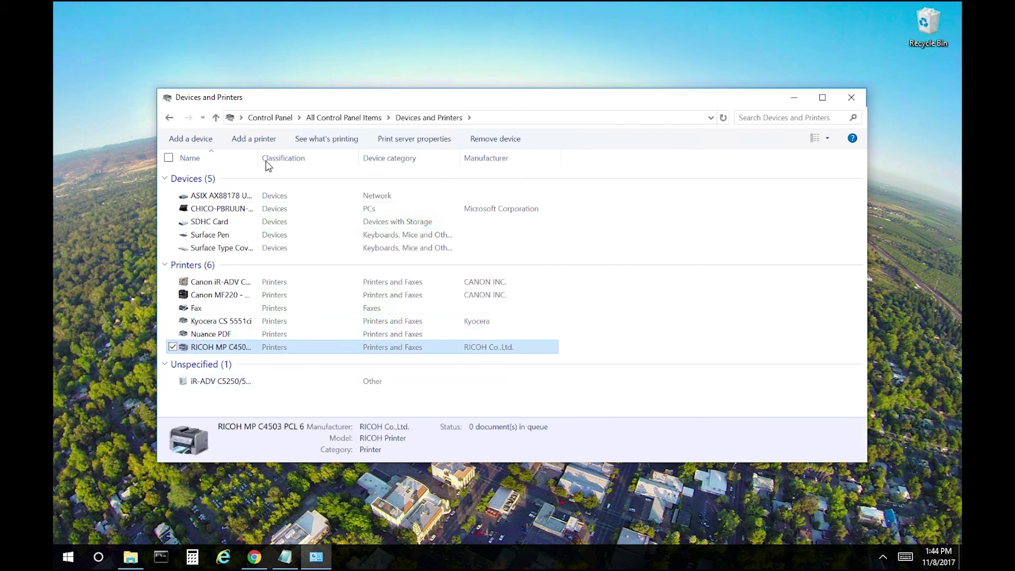
mouse_move(257, 158)
left_mouse_down()
mouse_move(348, 158)
mouse_move(392, 174)
left_mouse_up()
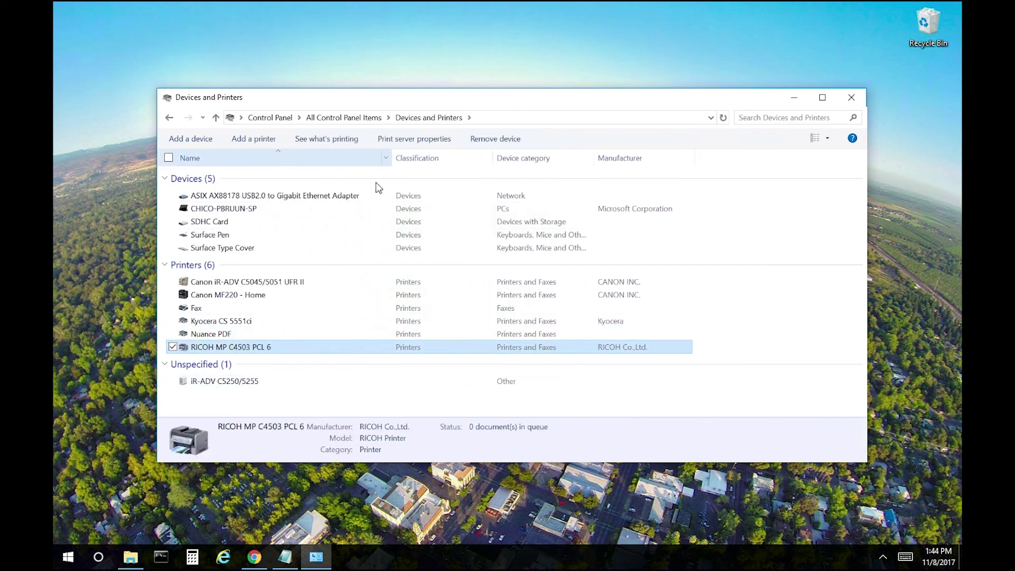
right_click(256, 354)
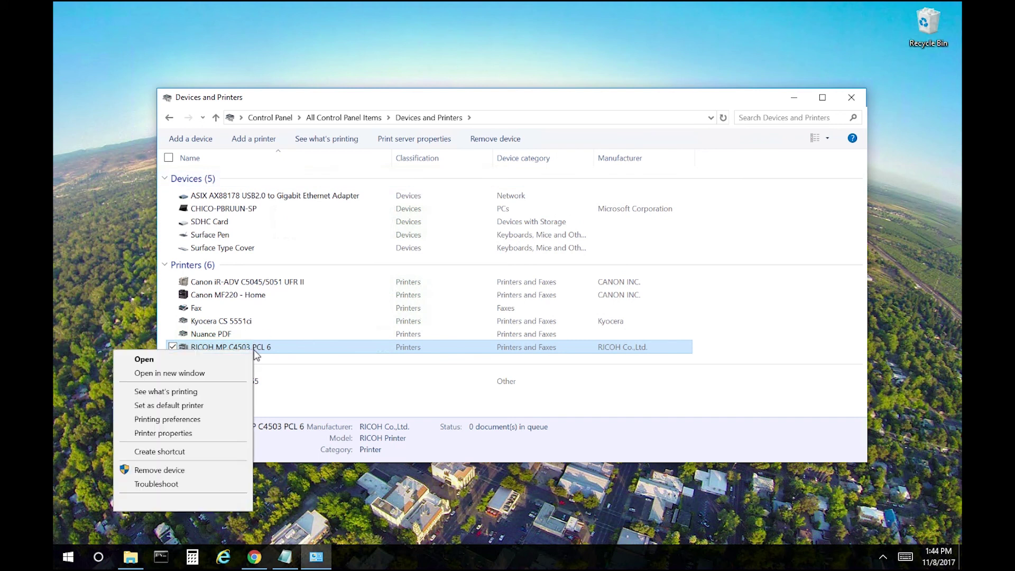
left_click(195, 432)
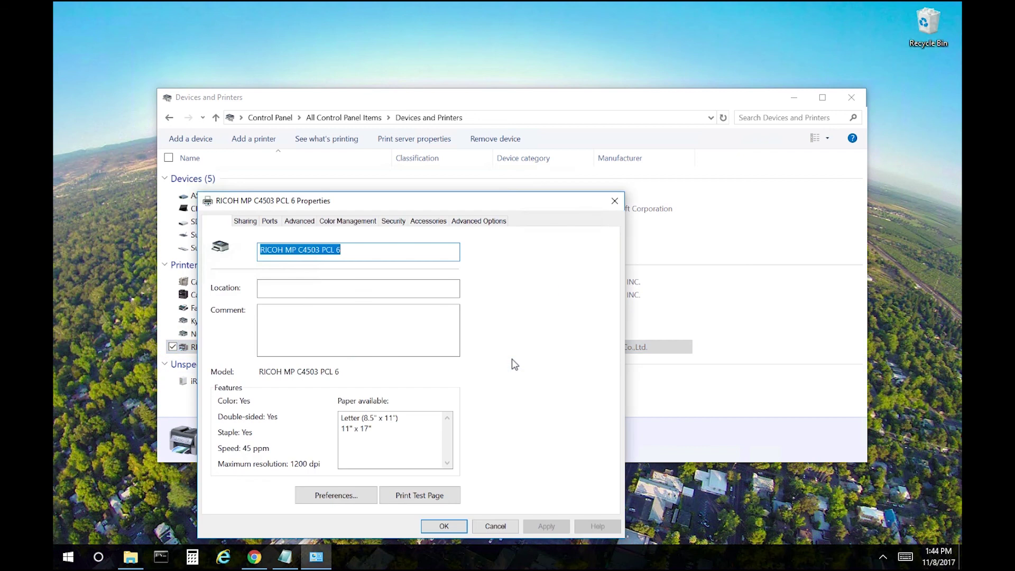
left_click(419, 501)
left_click(586, 328)
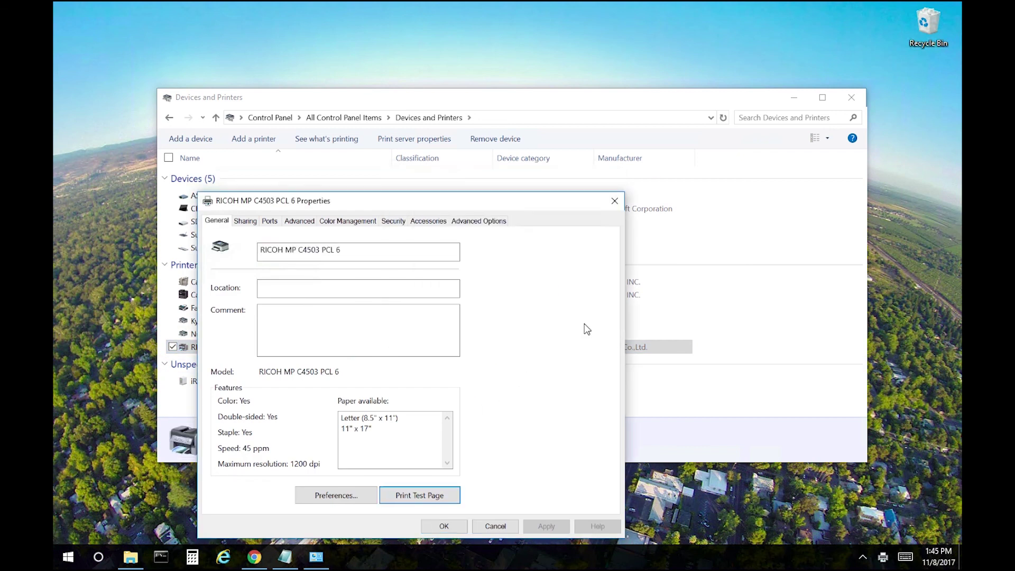
left_click(615, 202)
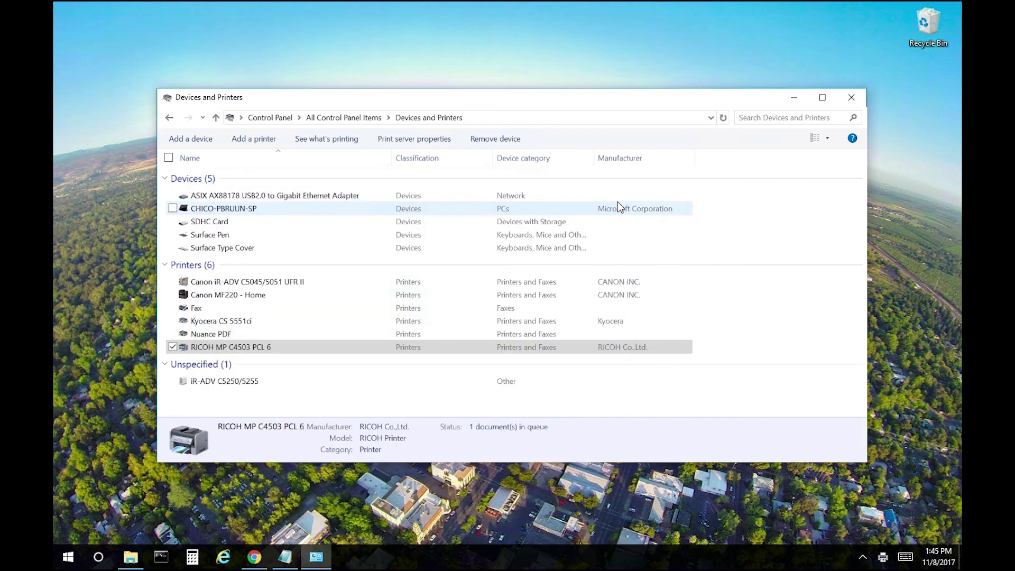